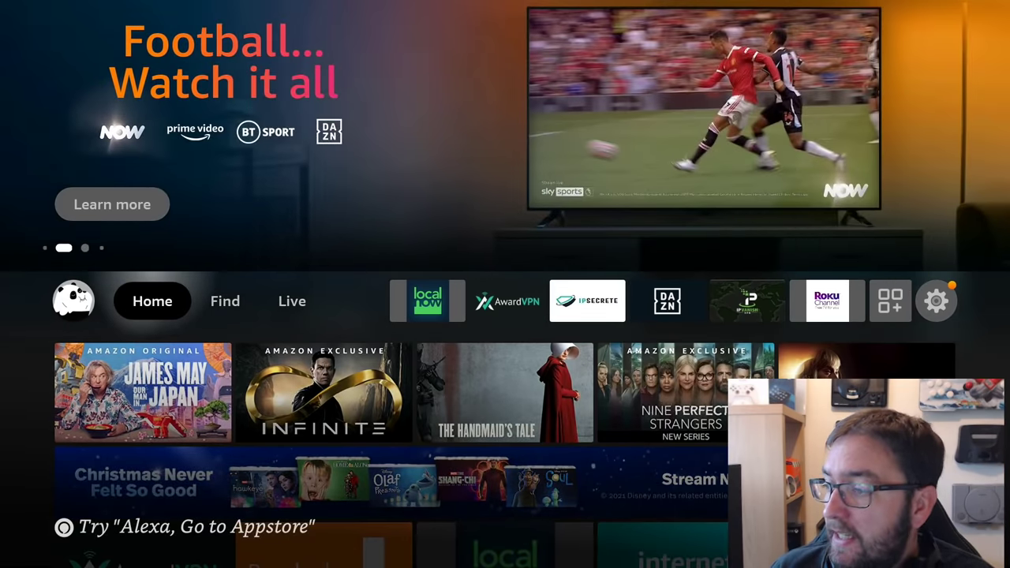
# - Go to Settings > Preferences and check that Parental Controls is OFF
pyautogui.press('Right')
pyautogui.press('Right')
pyautogui.press('Right')
pyautogui.press('Right')
pyautogui.press('Right')
pyautogui.press('Right')
pyautogui.press('Right')
pyautogui.press('Right')
pyautogui.press('Right')
pyautogui.press('Right')
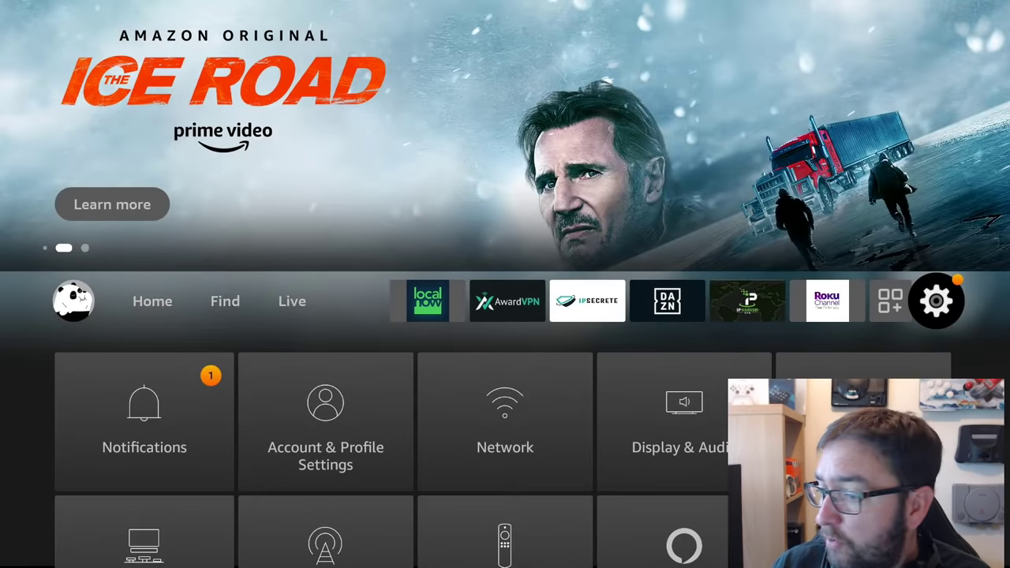
pyautogui.press('Down')
pyautogui.press('Down')
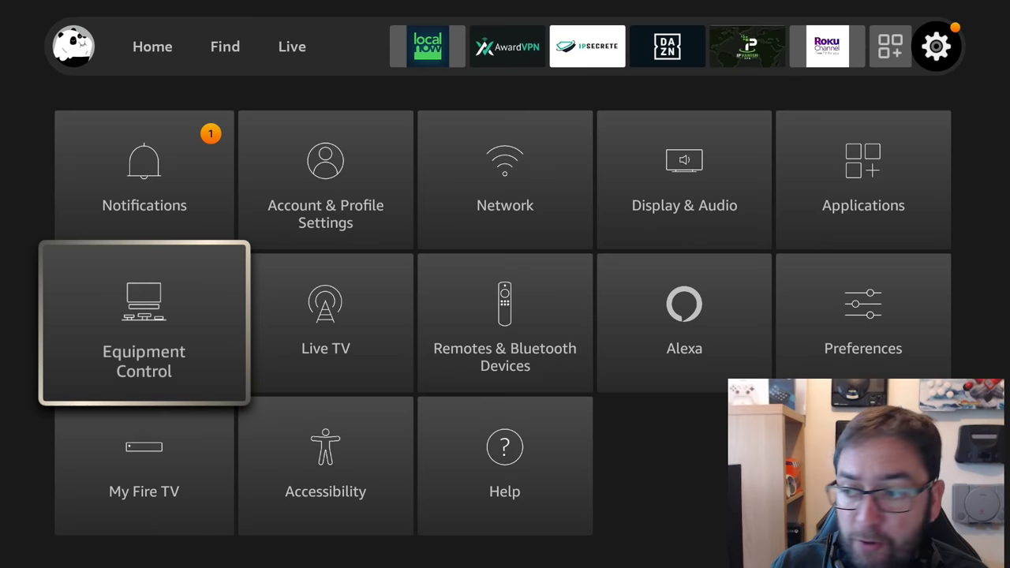
pyautogui.press('Right')
pyautogui.press('Right')
pyautogui.press('Right')
pyautogui.press('Right')
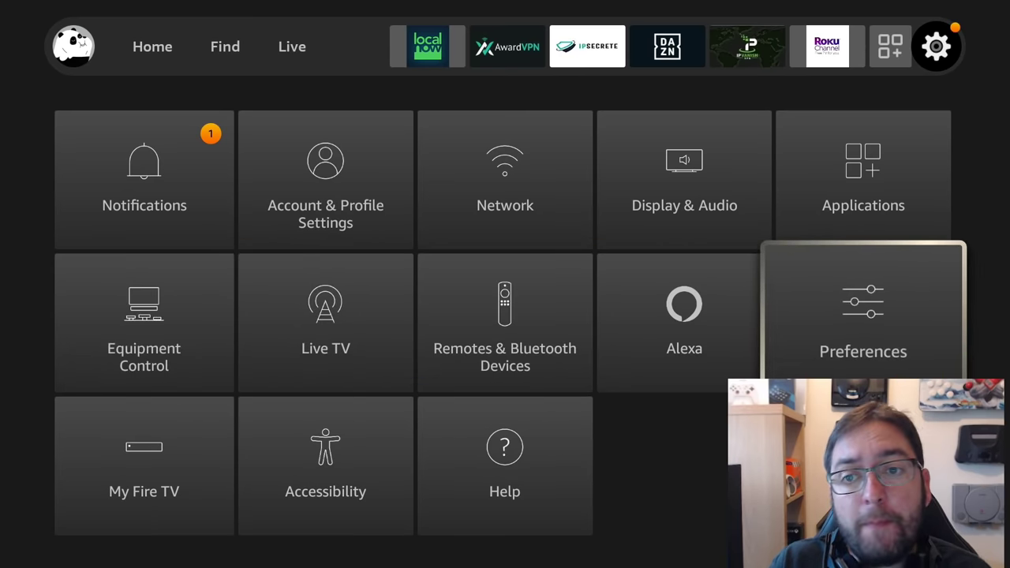
pyautogui.press('Return')
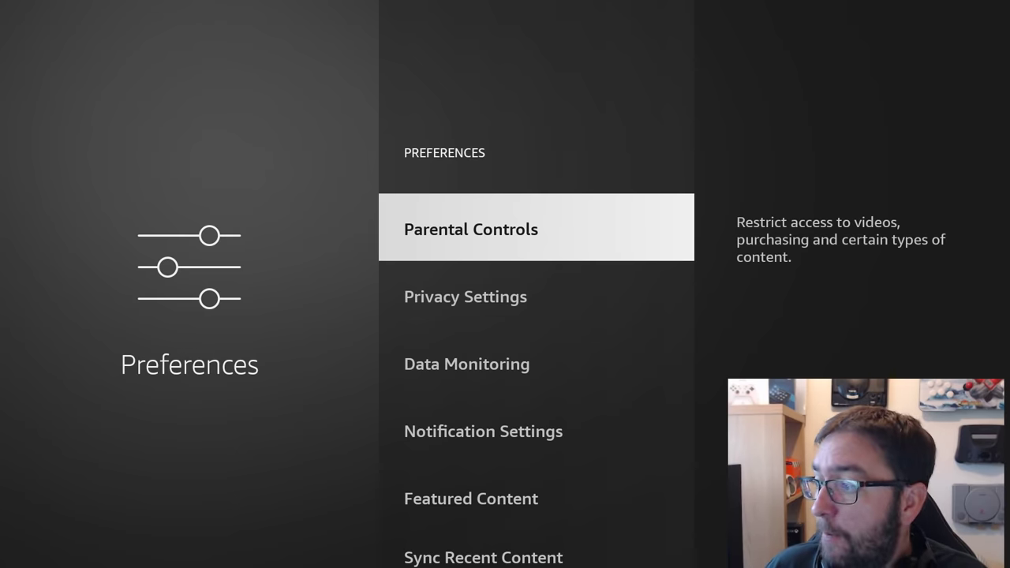
pyautogui.press('Return')
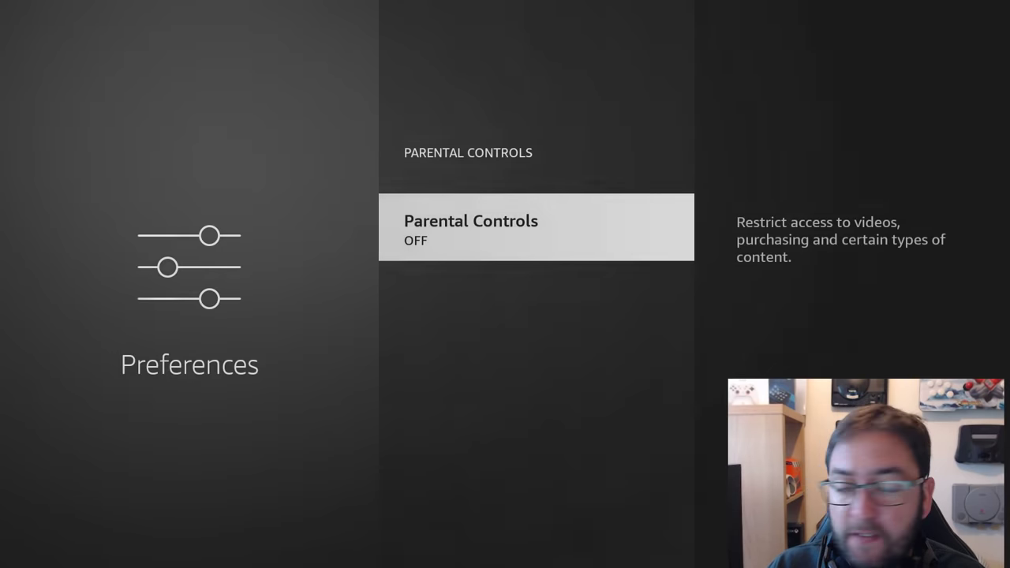
pyautogui.press('Escape')
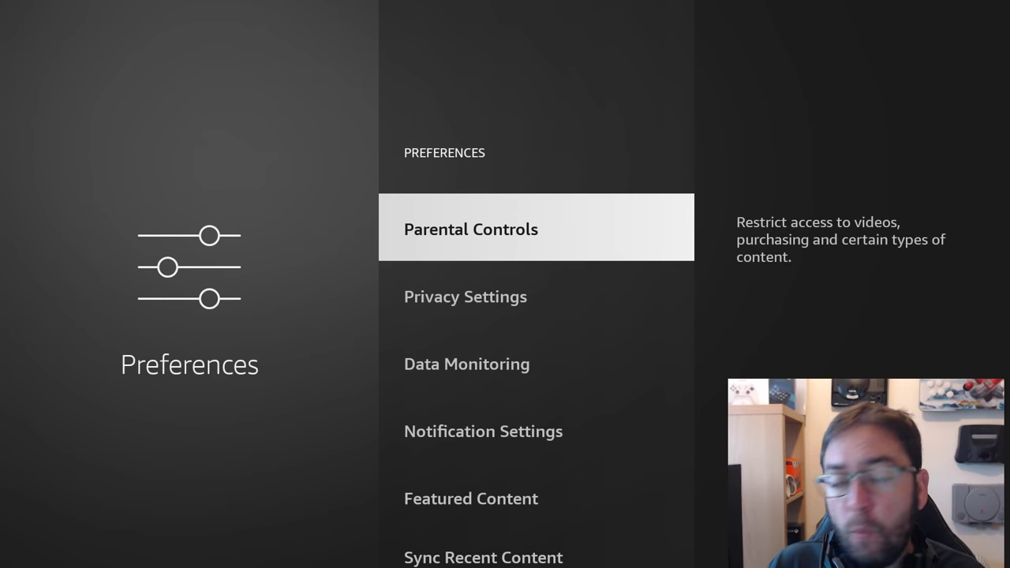
# - Open Privacy Settings and turn off Device Usage Data
pyautogui.press('Down')
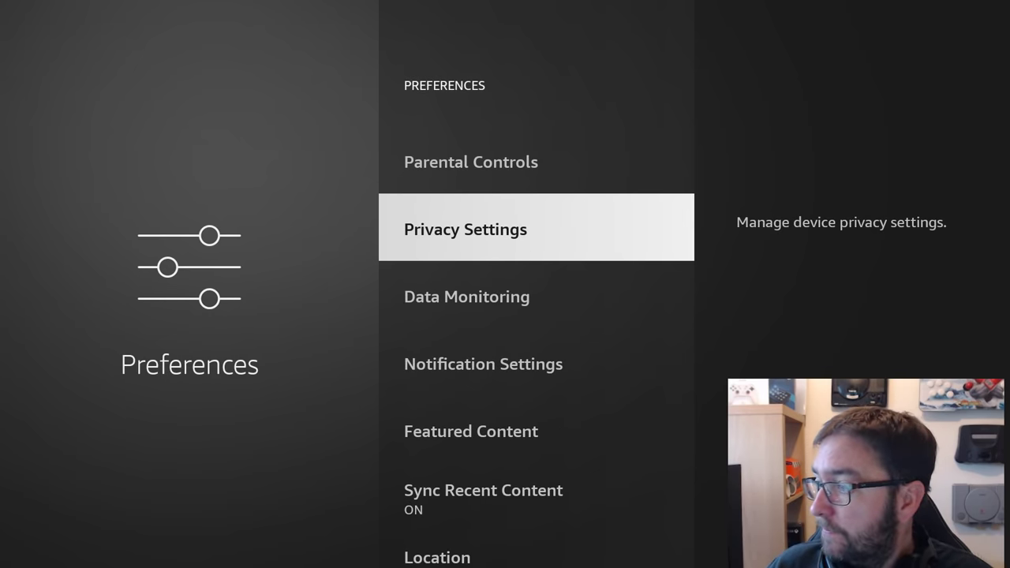
pyautogui.press('Return')
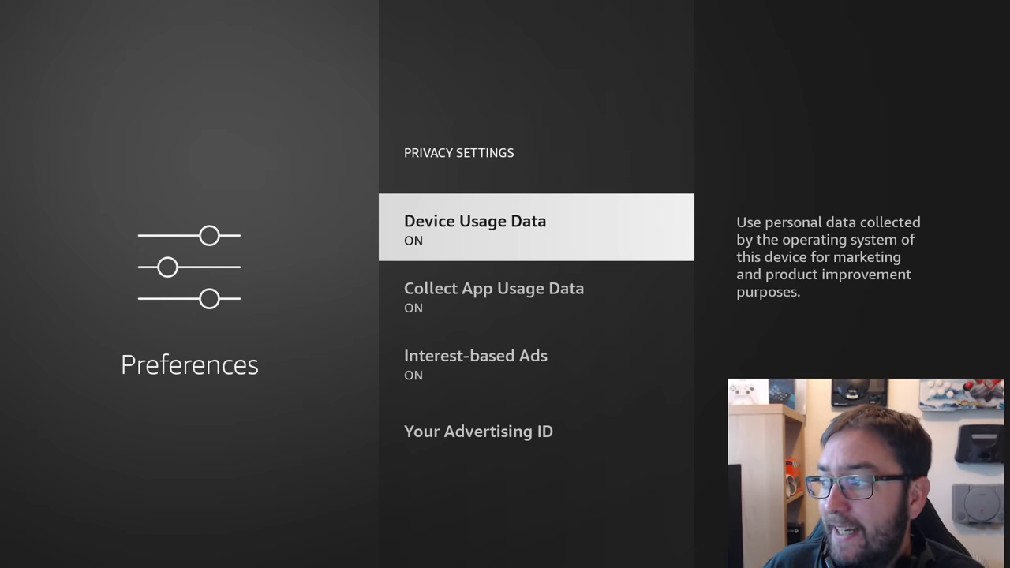
pyautogui.press('Return')
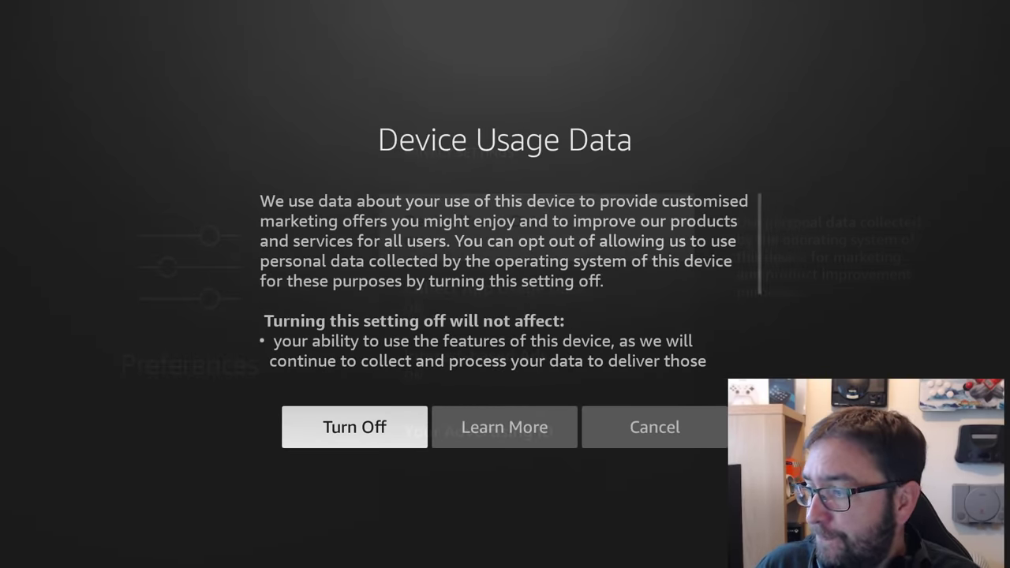
pyautogui.press('Return')
# - Turn off Collect App Usage Data and Interest-based Ads too
pyautogui.press('Down')
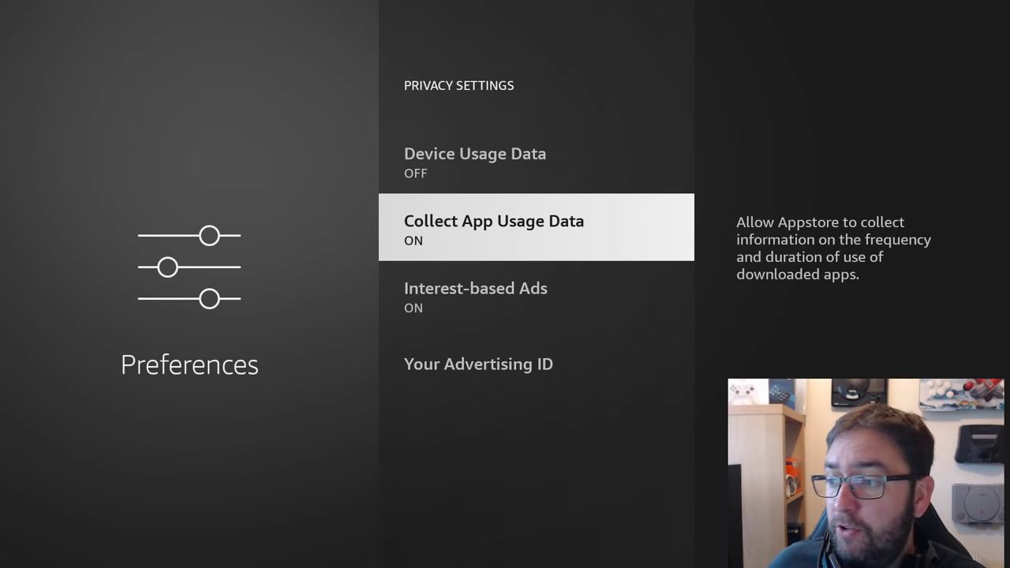
pyautogui.press('Return')
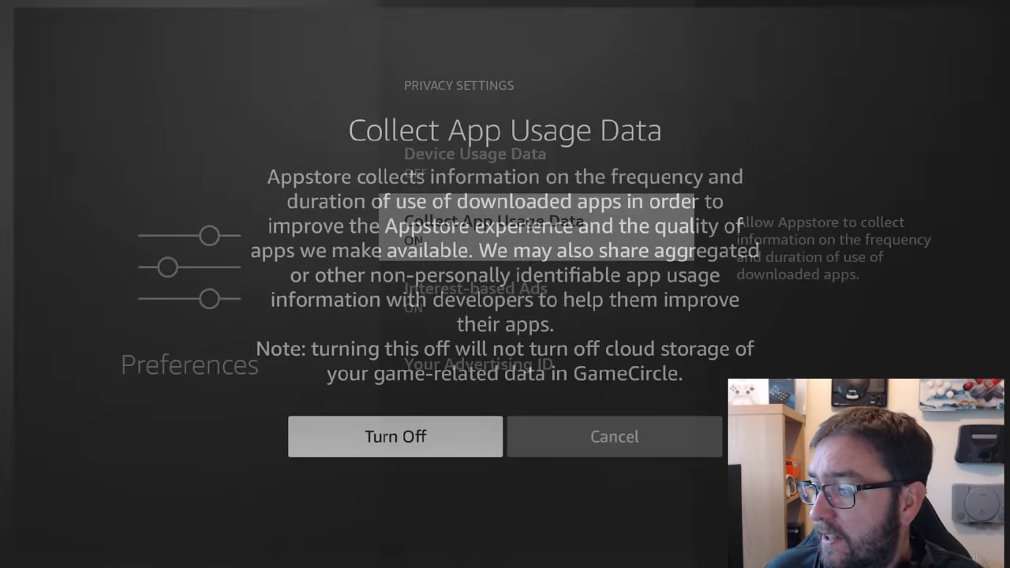
pyautogui.press('Return')
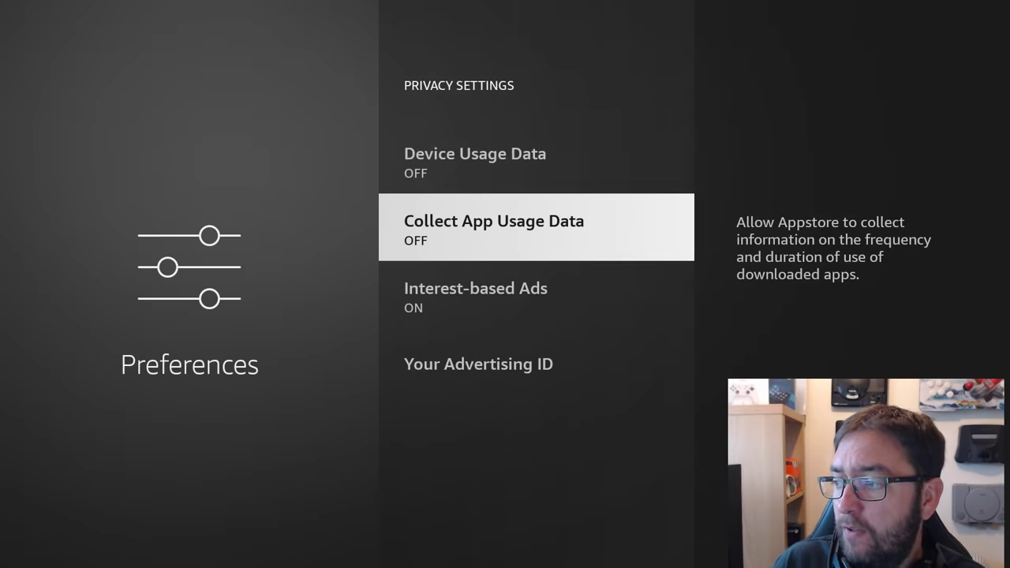
pyautogui.press('Down')
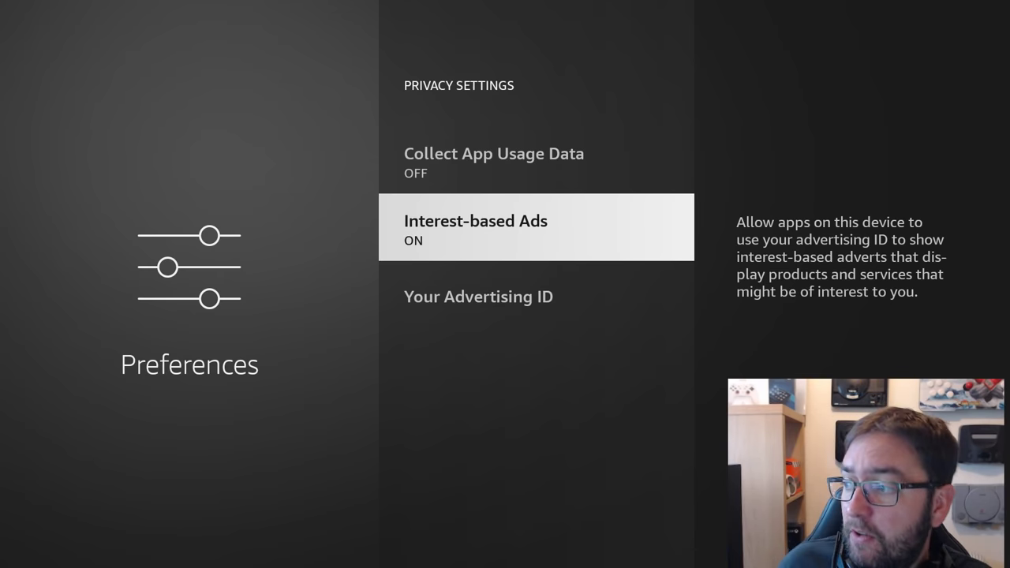
pyautogui.press('Return')
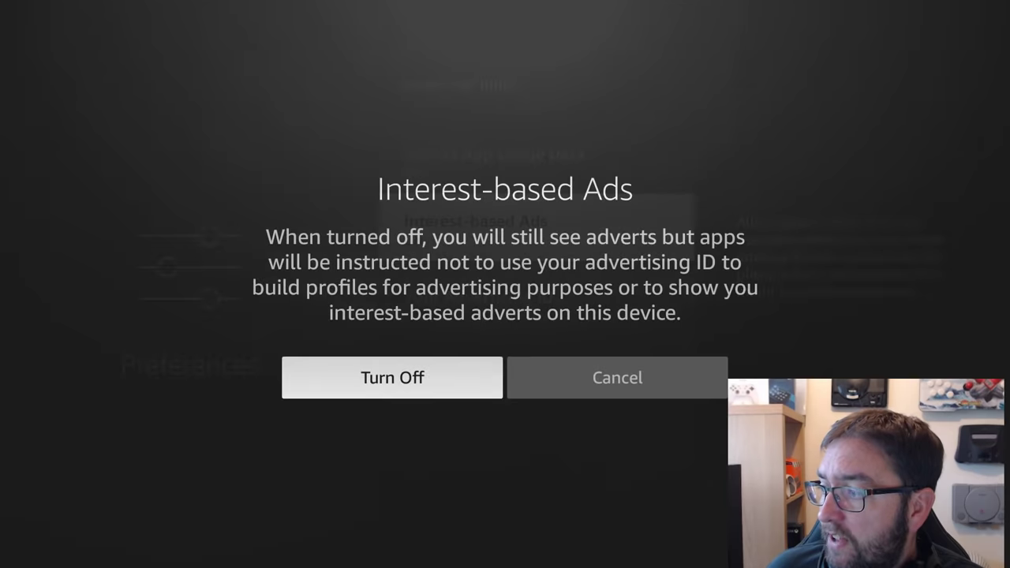
pyautogui.press('Return')
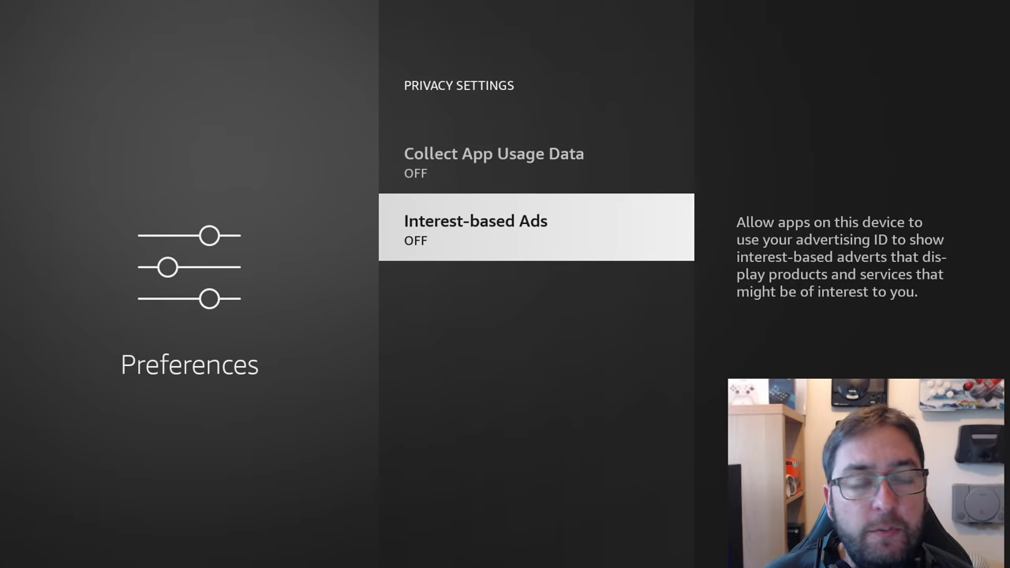
pyautogui.press('Up')
pyautogui.press('Up')
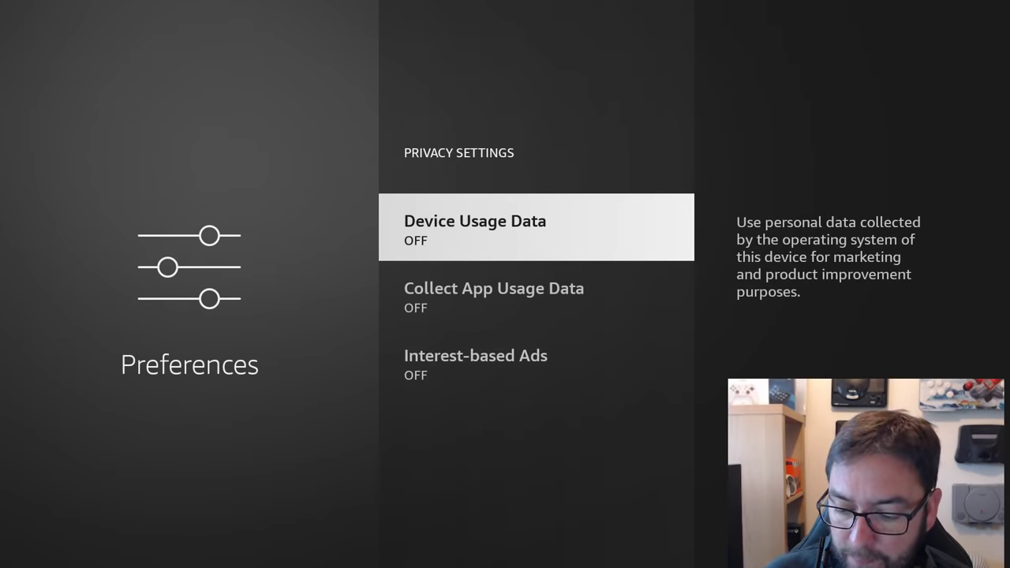
# - Open Data Monitoring and review the video quality options, leaving it at Best
pyautogui.press('Escape')
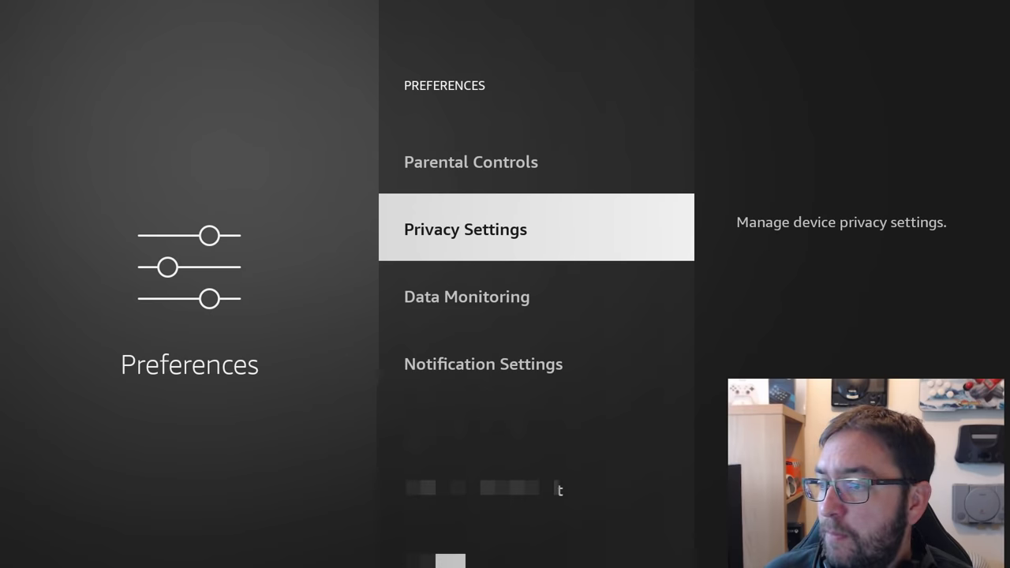
pyautogui.press('Down')
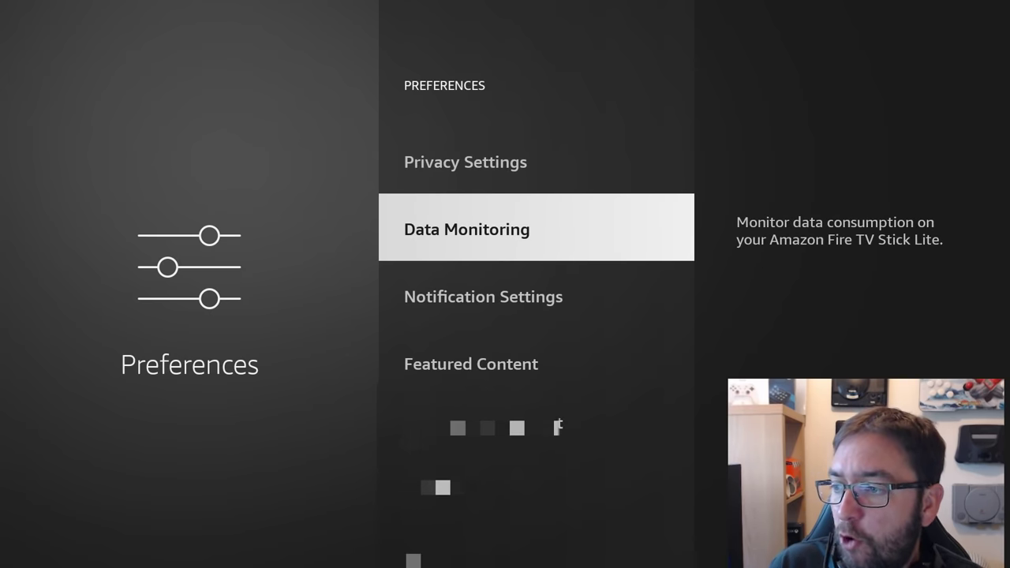
pyautogui.press('Return')
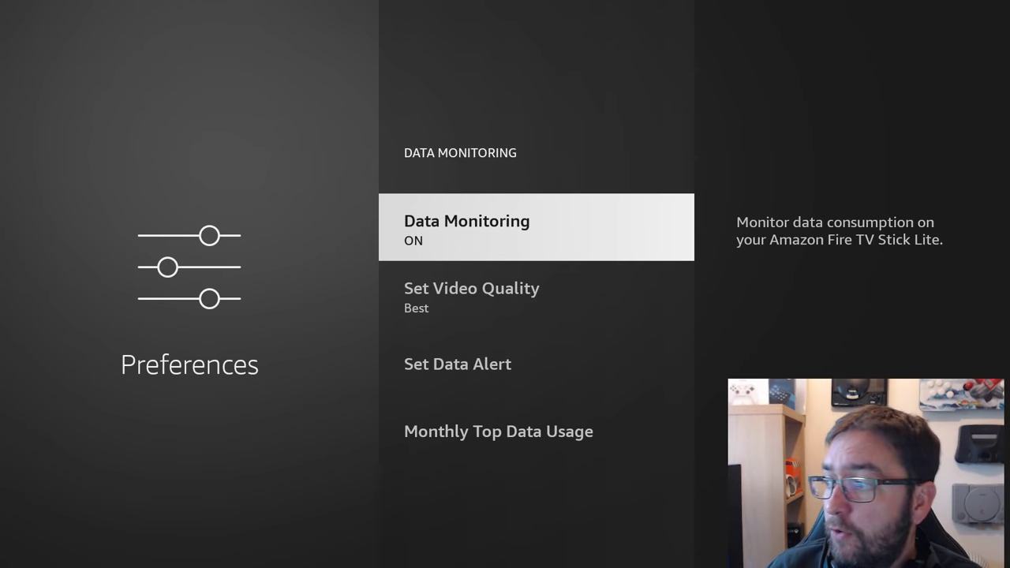
pyautogui.press('Down')
pyautogui.press('Return')
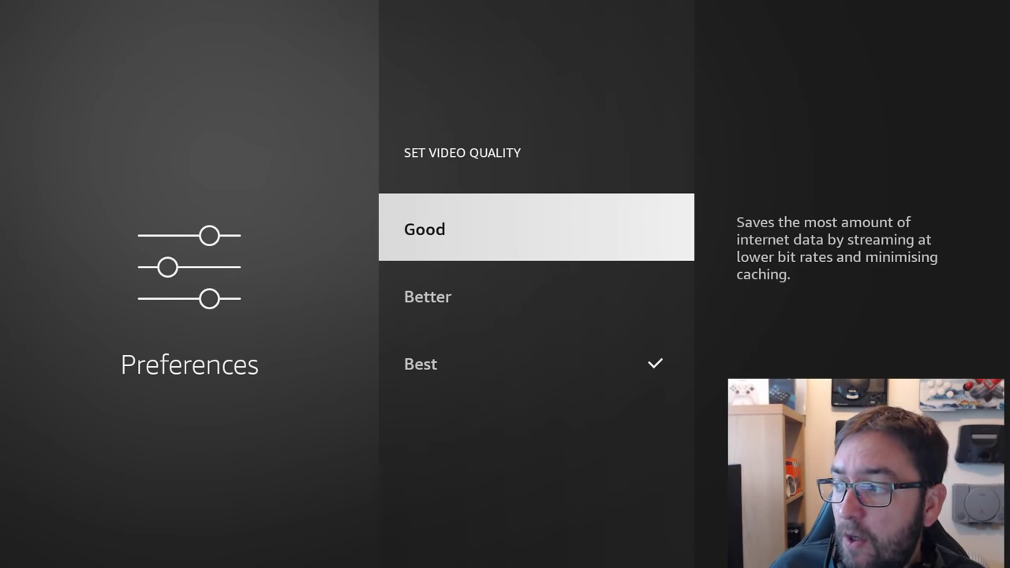
pyautogui.press('Down')
pyautogui.press('Up')
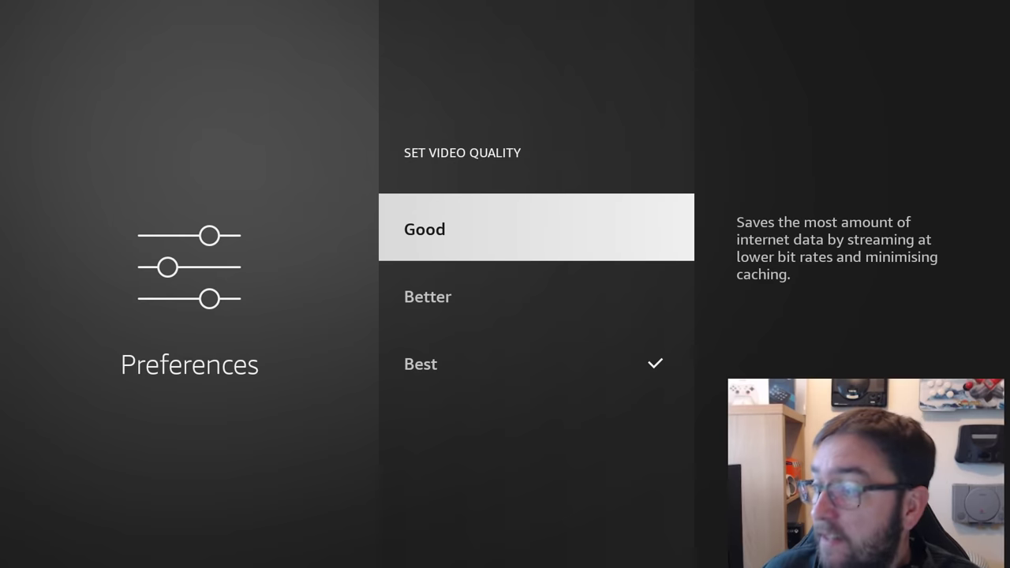
pyautogui.press('Down')
pyautogui.press('Escape')
# - Switch Data Monitoring OFF, which hides the video quality and data alert options
pyautogui.press('Down')
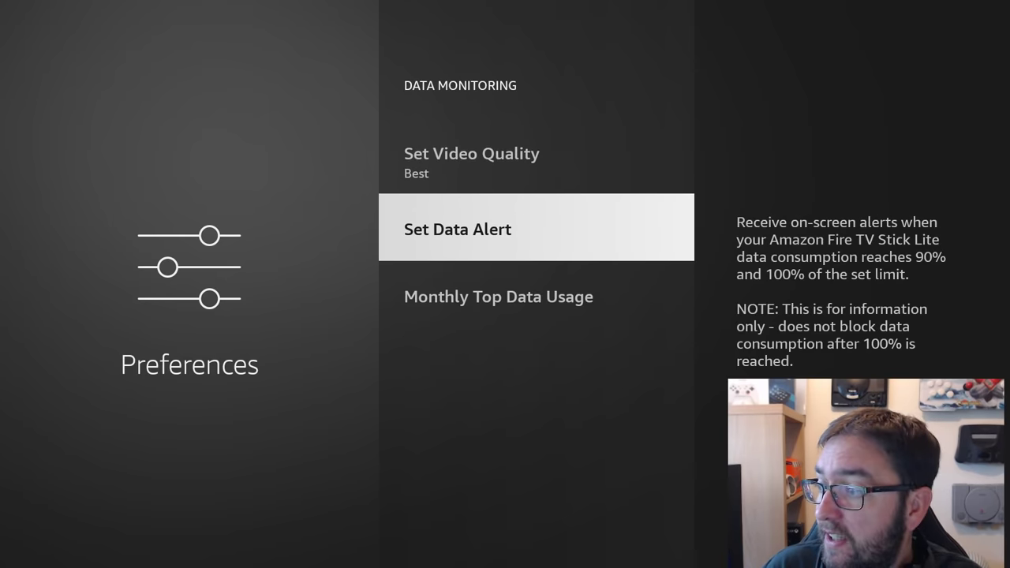
pyautogui.press('Down')
pyautogui.press('Up')
pyautogui.press('Up')
pyautogui.press('Up')
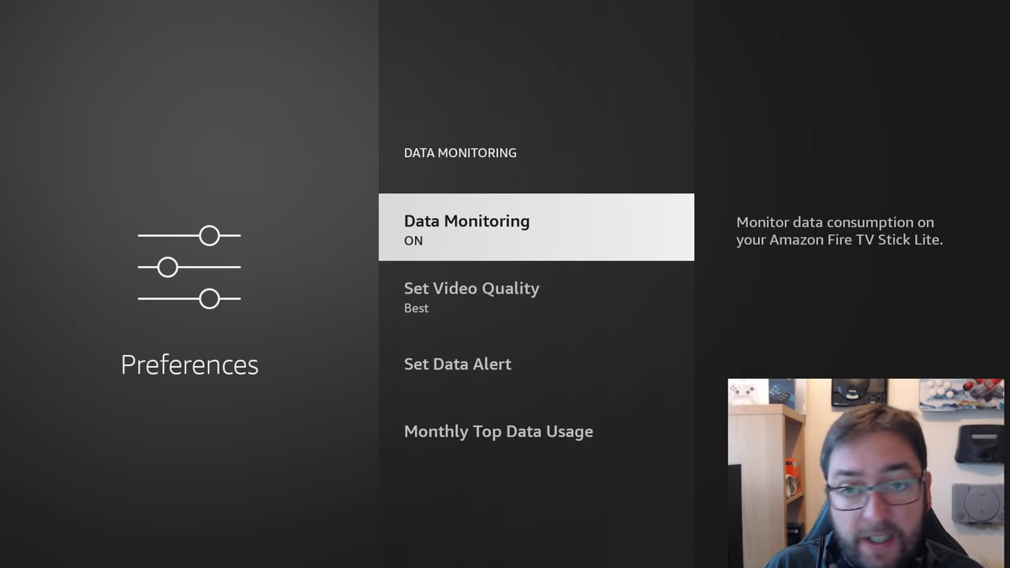
pyautogui.press('Return')
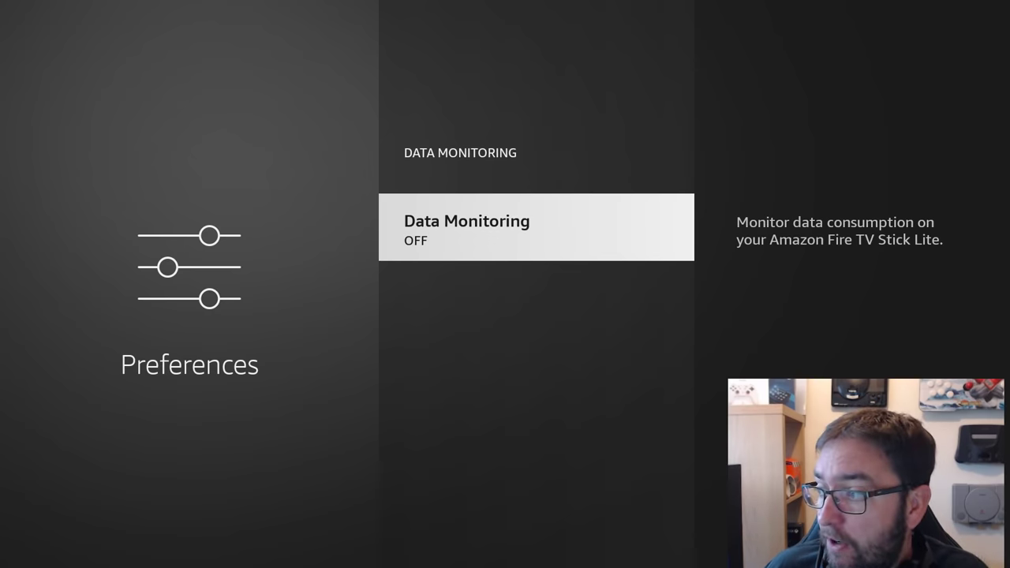
# - In Notification Settings, set Do Not Interrupt ON and return to Preferences
pyautogui.press('Escape')
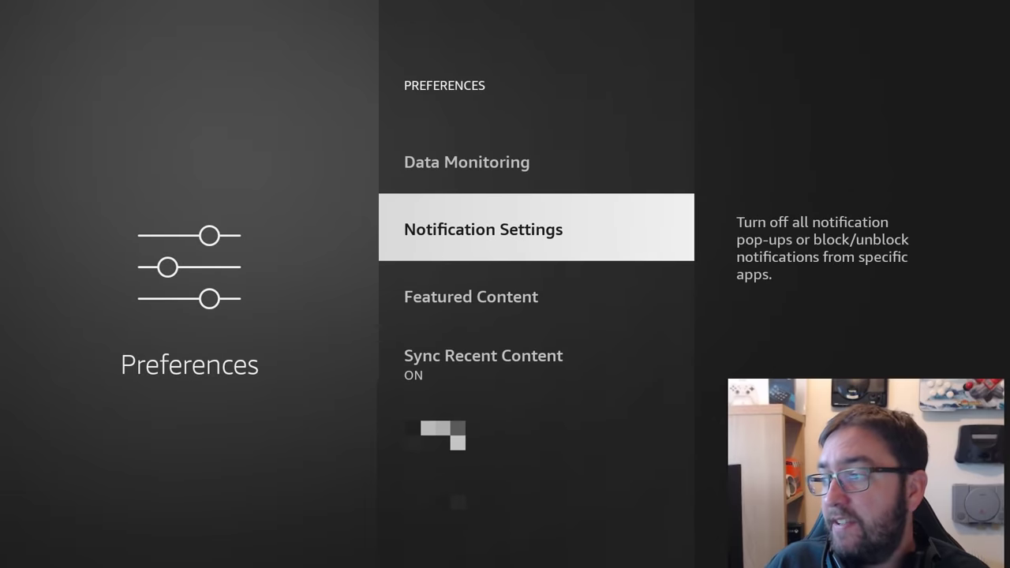
pyautogui.press('Return')
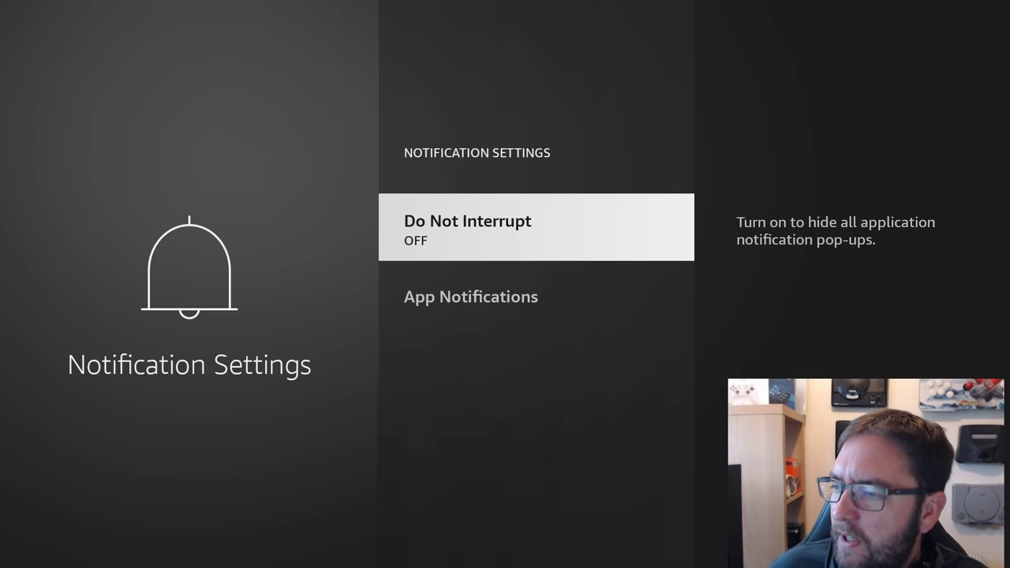
pyautogui.press('Return')
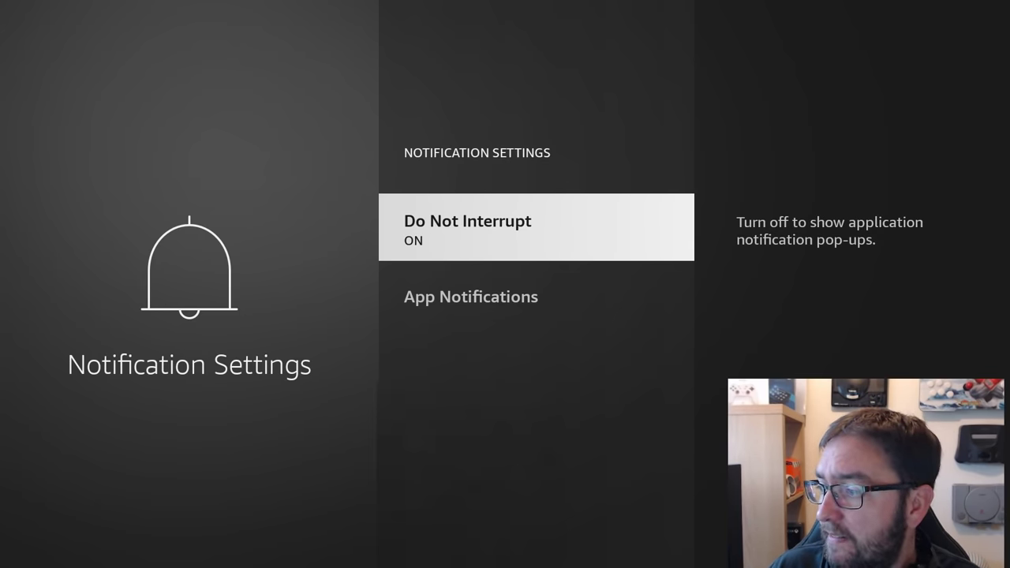
pyautogui.press('Escape')
# - Glance at Featured Content, exit to Home, then navigate back into Settings > Preferences
pyautogui.press('Down')
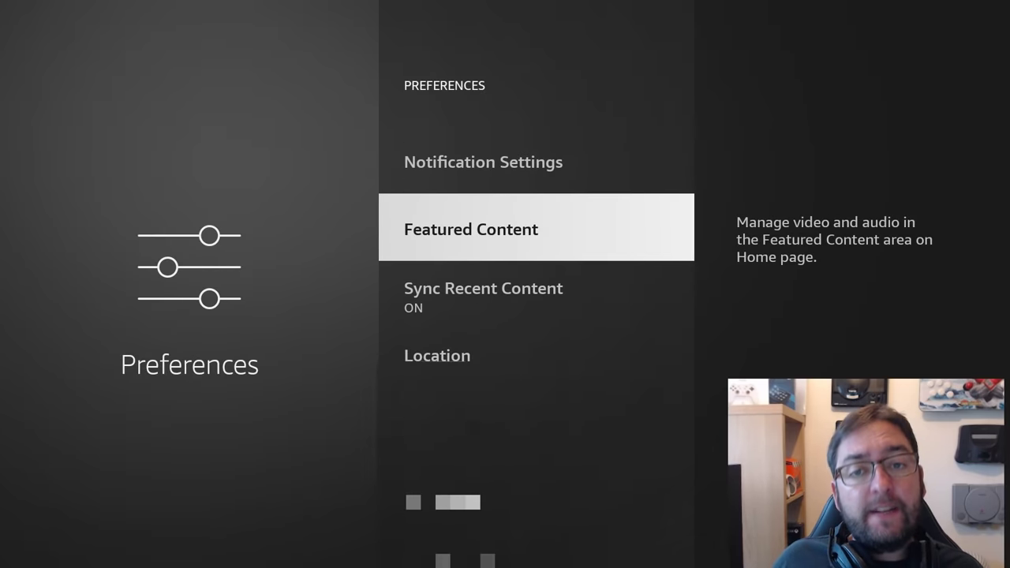
pyautogui.press('Return')
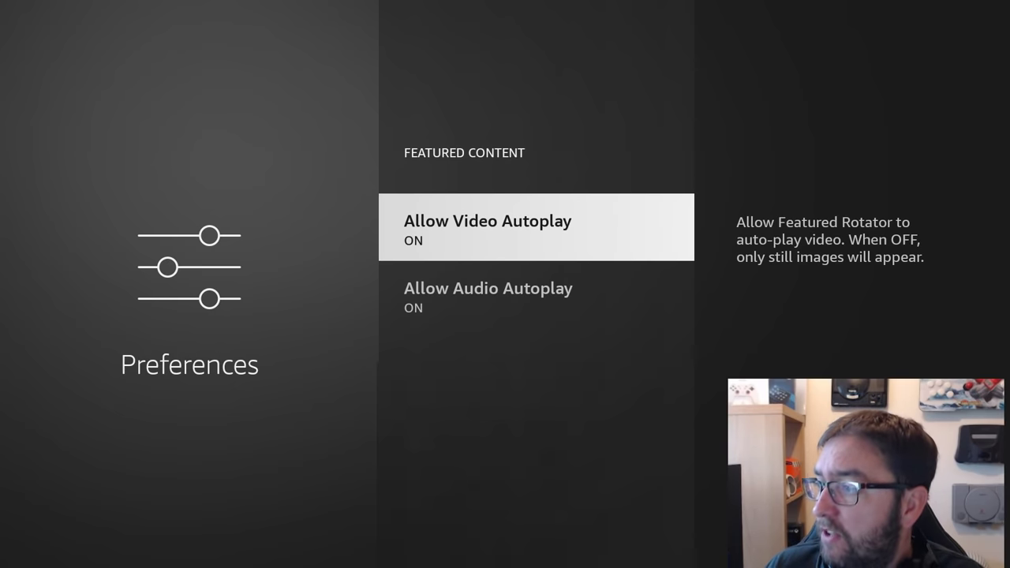
pyautogui.press('Escape')
pyautogui.press('Escape')
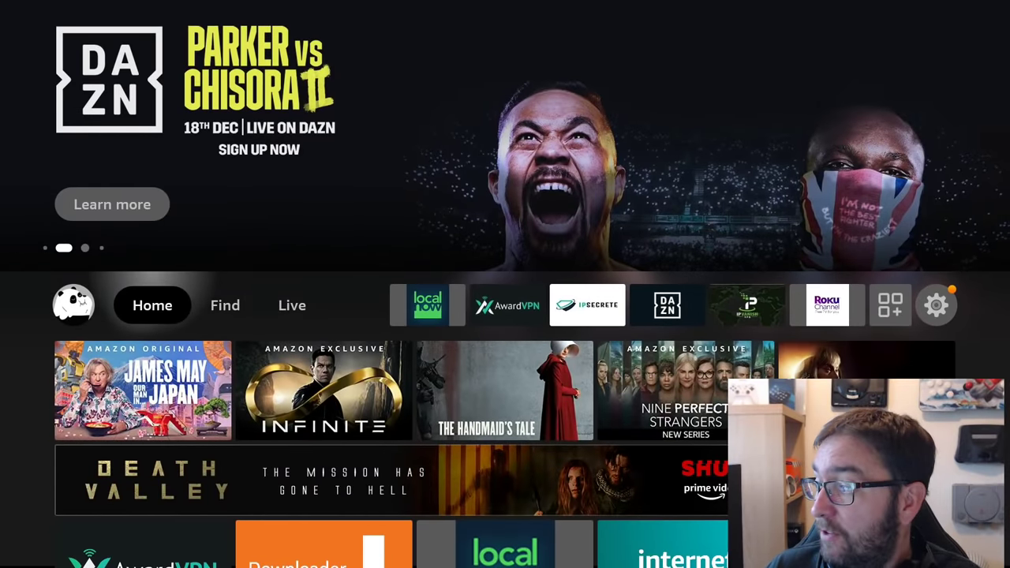
pyautogui.press('Right')
pyautogui.press('Right')
pyautogui.press('Right')
pyautogui.press('Right')
pyautogui.press('Right')
pyautogui.press('Right')
pyautogui.press('Right')
pyautogui.press('Right')
pyautogui.press('Right')
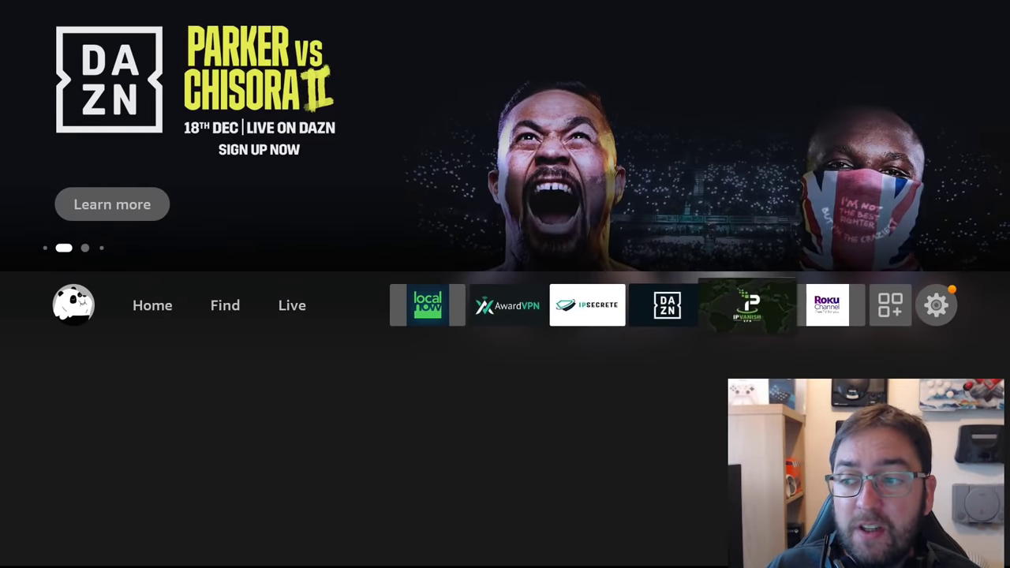
pyautogui.press('Right')
pyautogui.press('Down')
pyautogui.press('Down')
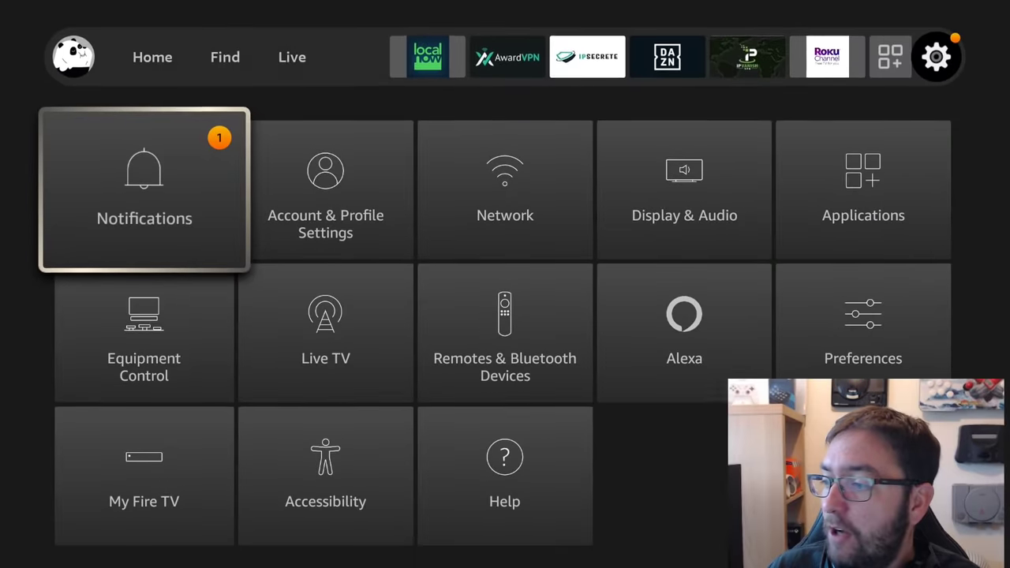
pyautogui.press('Right')
pyautogui.press('Right')
pyautogui.press('Right')
pyautogui.press('Right')
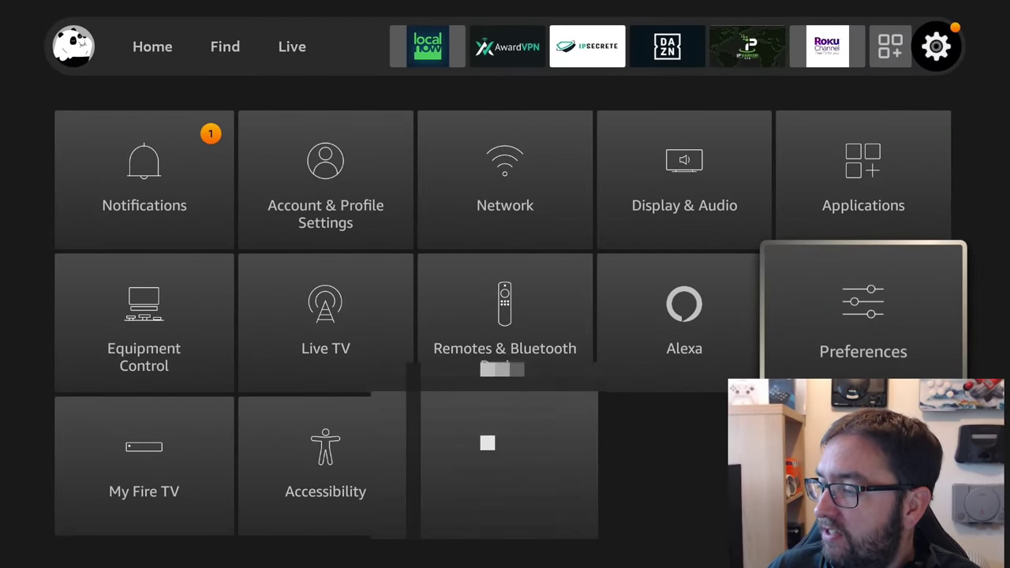
pyautogui.press('Return')
# - Turn off Allow Video Autoplay and Allow Audio Autoplay in Featured Content
pyautogui.press('Down')
pyautogui.press('Down')
pyautogui.press('Down')
pyautogui.press('Down')
pyautogui.press('Return')
pyautogui.press('Return')
pyautogui.press('Down')
pyautogui.press('Return')
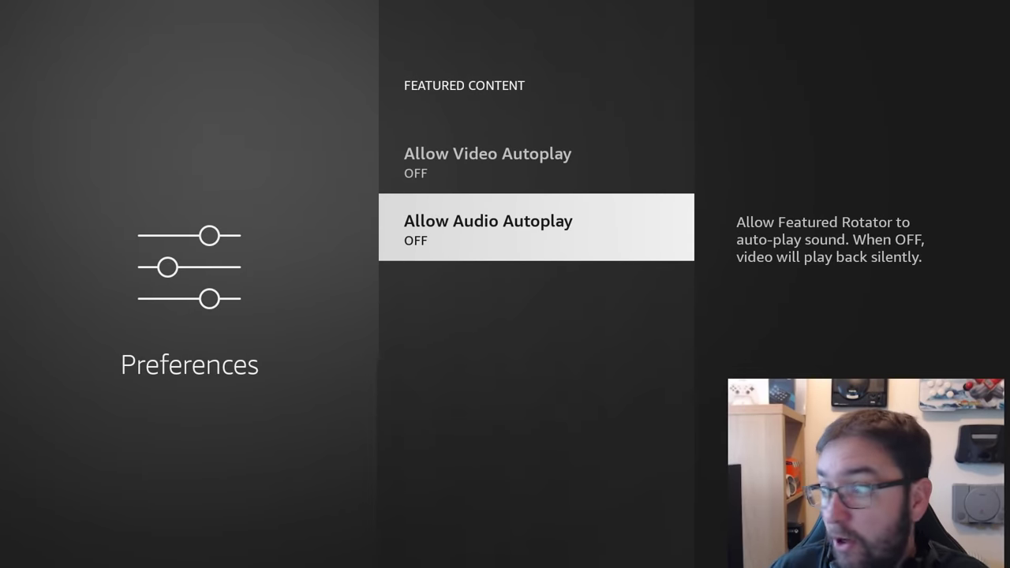
pyautogui.press('Escape')
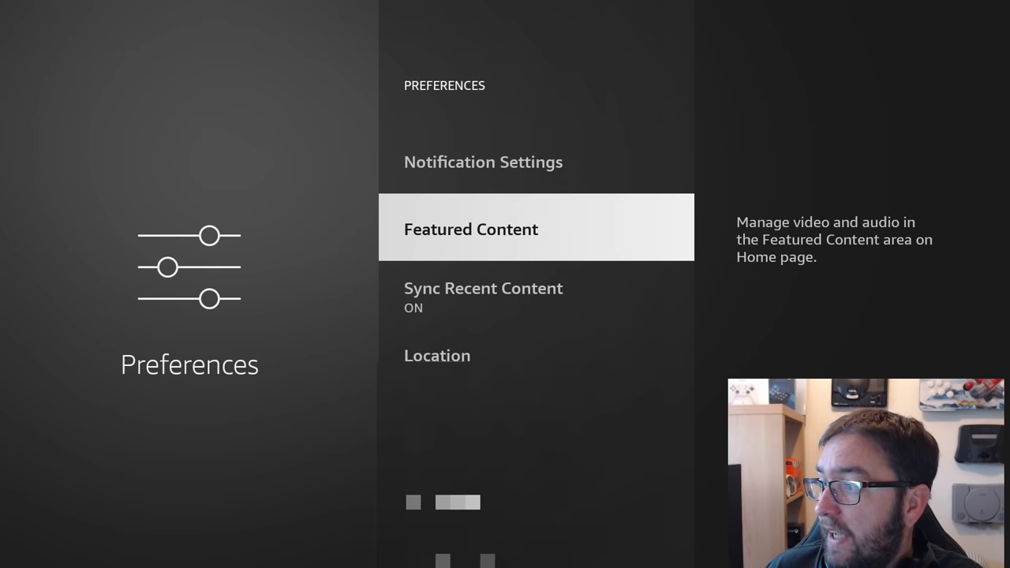
pyautogui.press('Up')
pyautogui.press('Up')
pyautogui.press('Up')
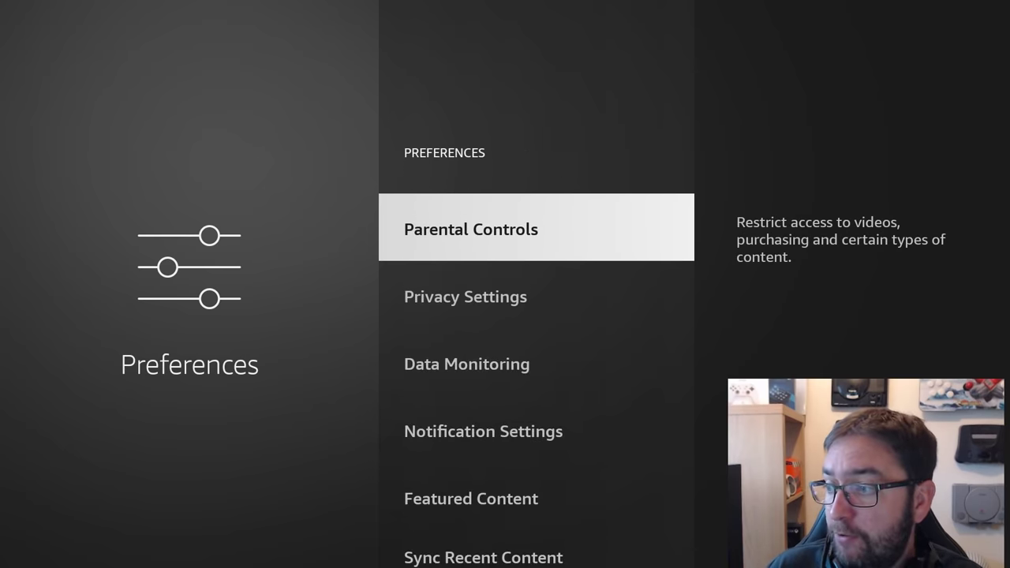
# - Open My Fire TV, scroll to Reset to Factory Defaults, then back up to Developer Options
pyautogui.press('Escape')
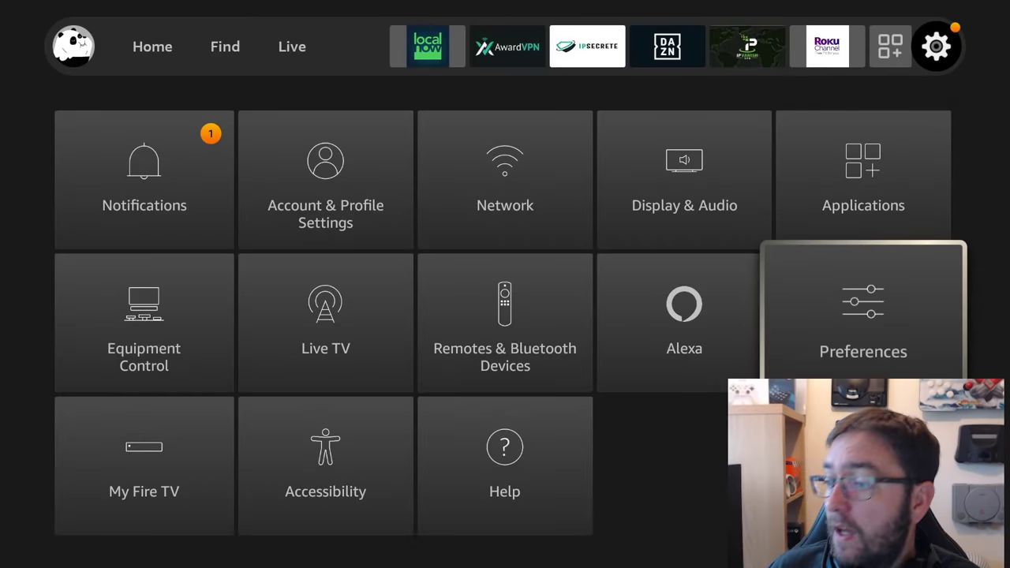
pyautogui.press('Left')
pyautogui.press('Left')
pyautogui.press('Left')
pyautogui.press('Left')
pyautogui.press('Down')
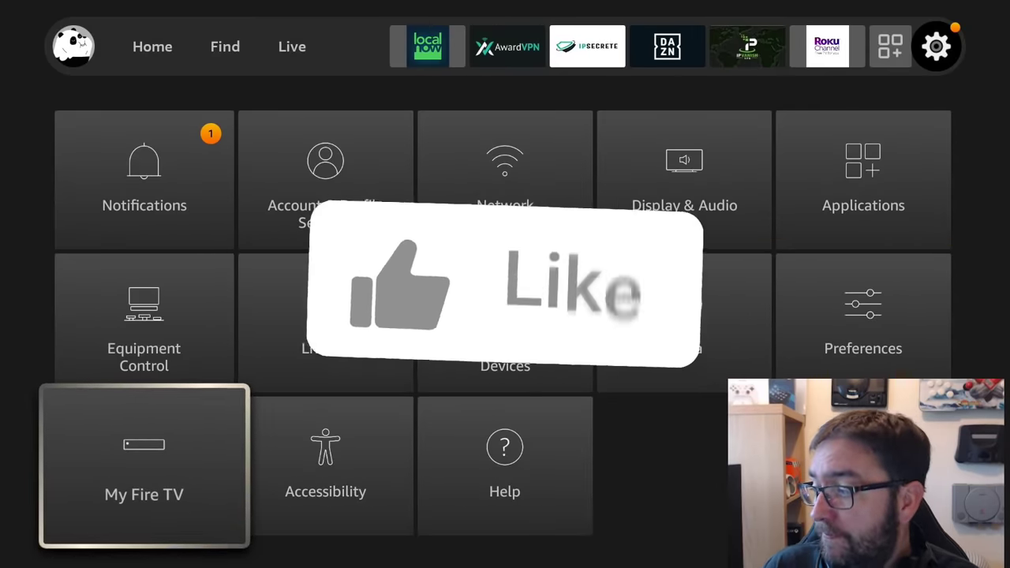
pyautogui.press('Return')
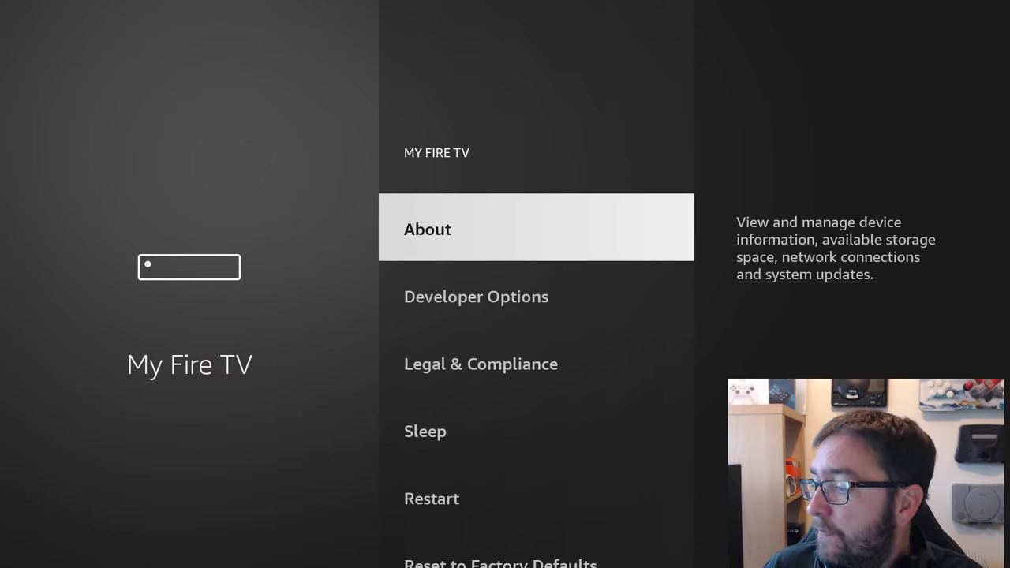
pyautogui.press('Down')
pyautogui.press('Down')
pyautogui.press('Down')
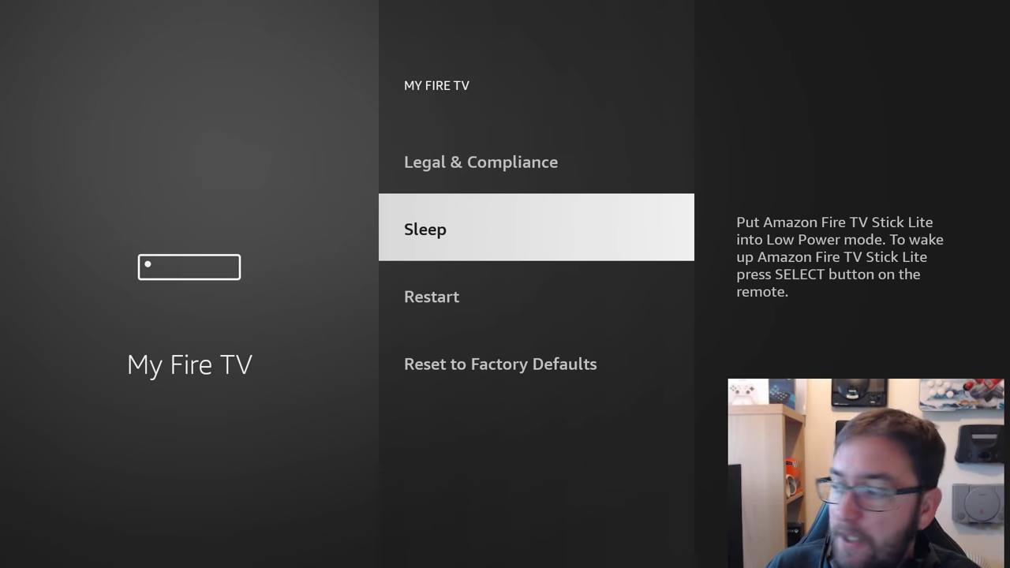
pyautogui.press('Down')
pyautogui.press('Down')
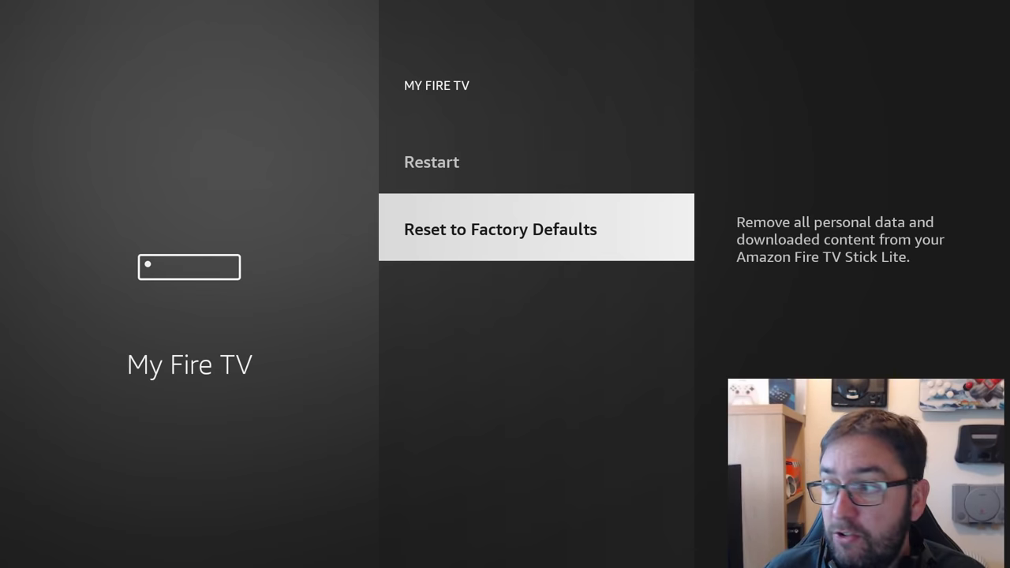
pyautogui.press('Up')
pyautogui.press('Up')
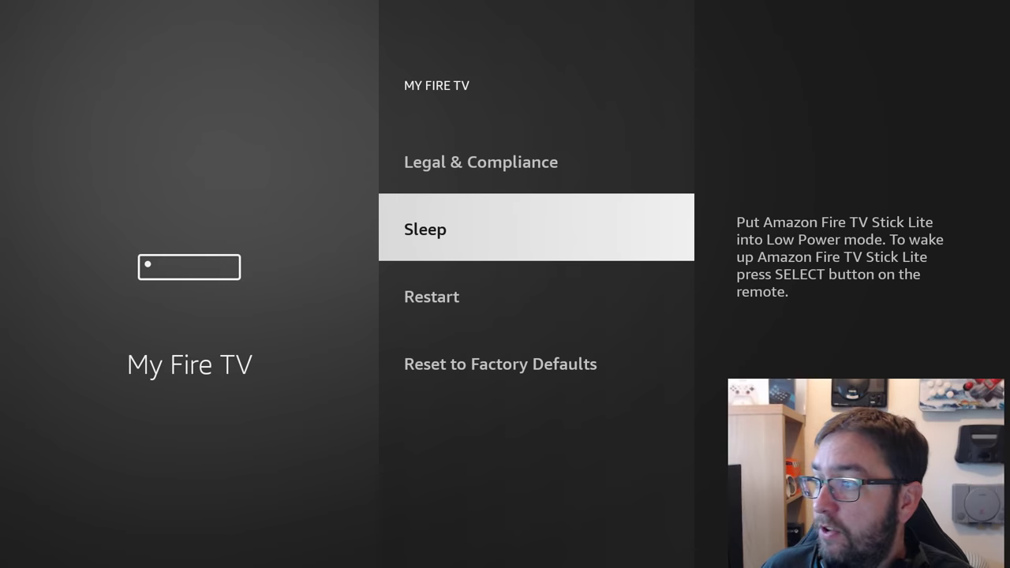
pyautogui.press('Up')
pyautogui.press('Up')
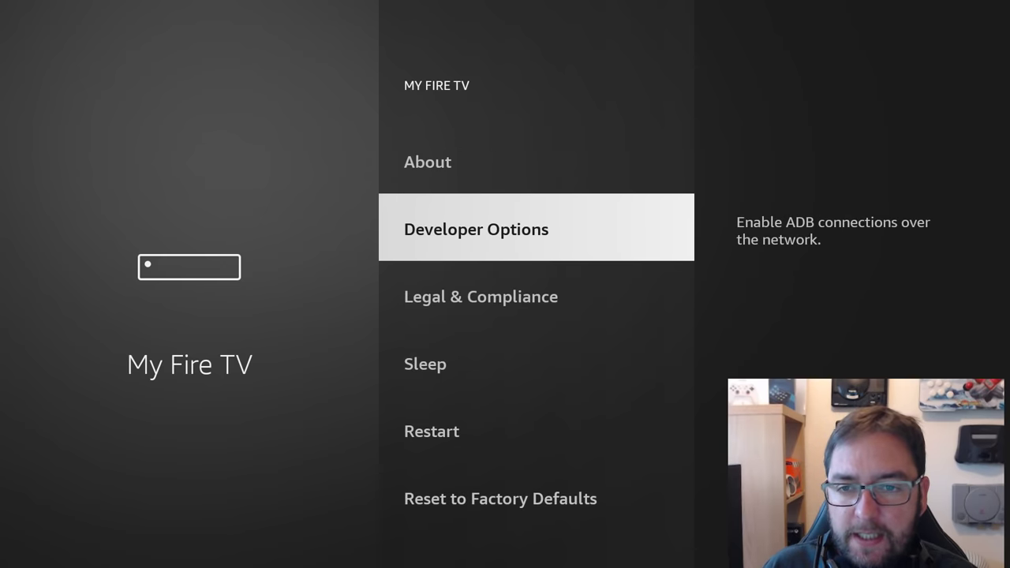
# - Open Developer Options and switch ADB Debugging OFF
pyautogui.press('Return')
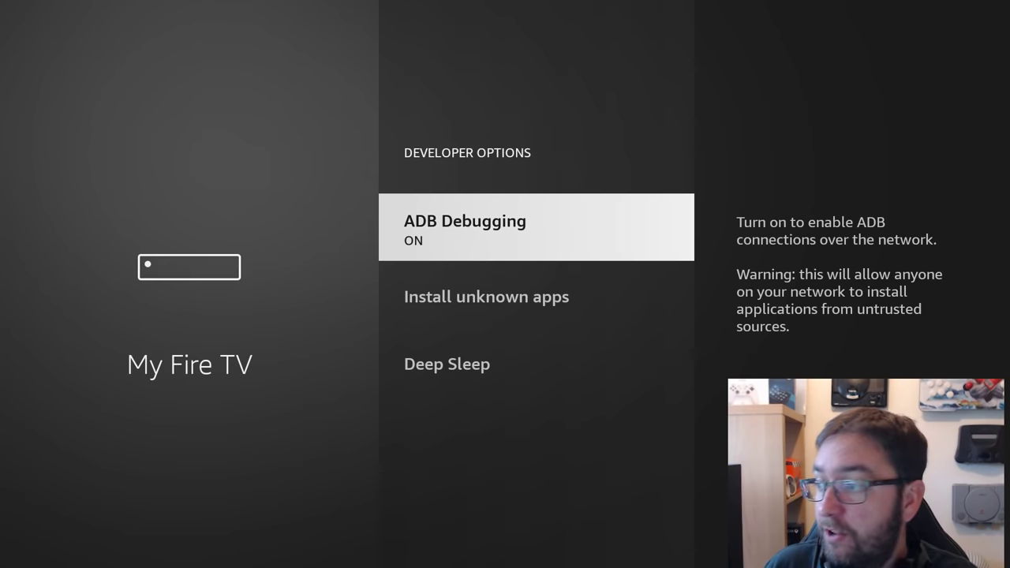
pyautogui.press('Return')
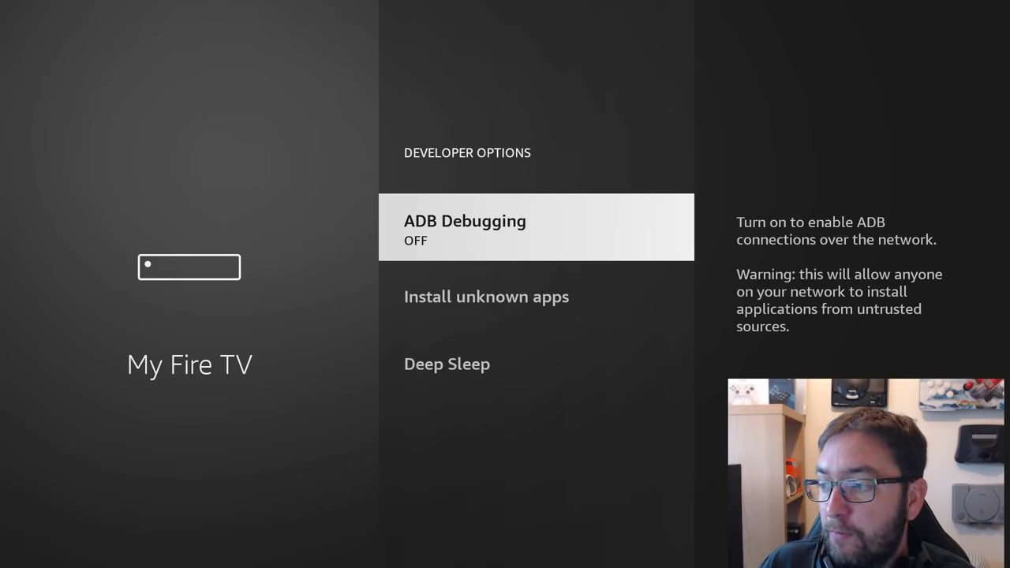
# - Open Install unknown apps and revoke X-plore's permission to install unknown apps
pyautogui.press('Down')
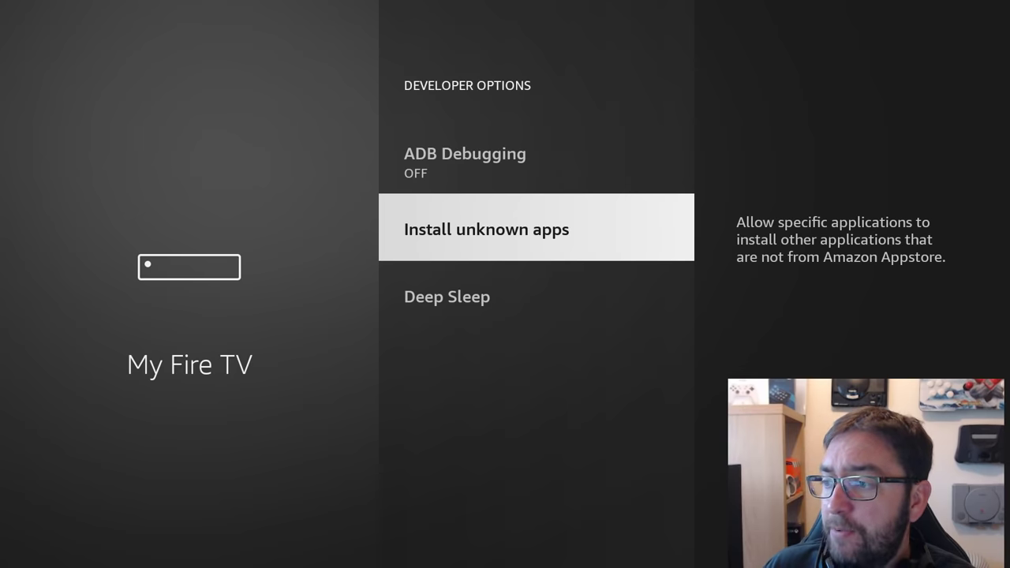
pyautogui.press('Return')
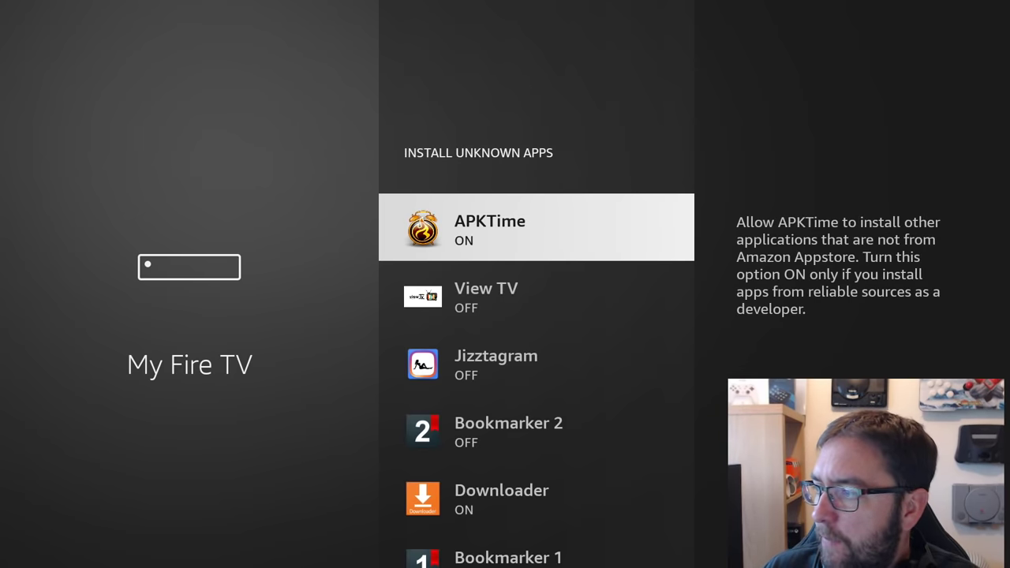
pyautogui.press('Down')
pyautogui.press('Up')
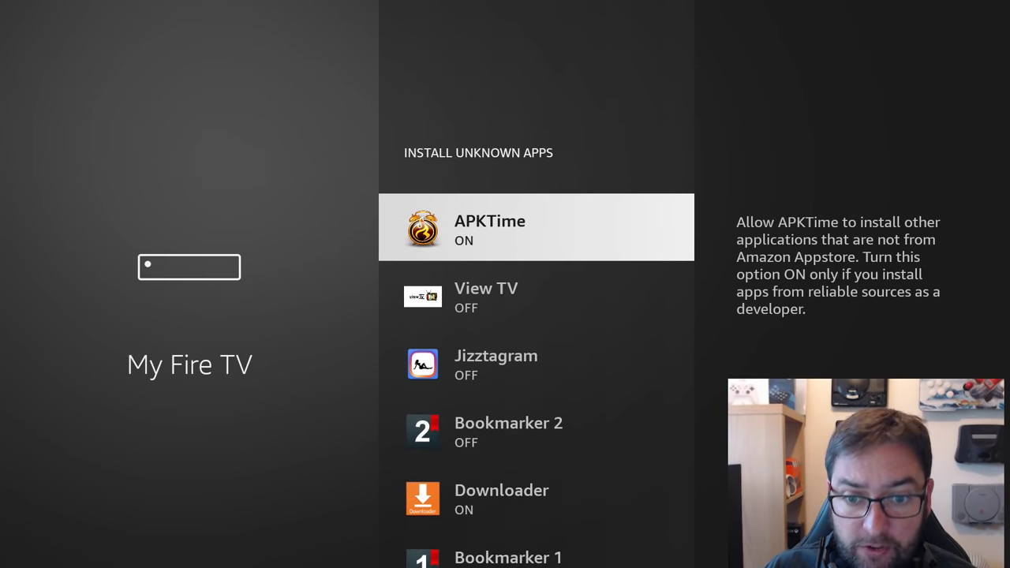
pyautogui.press('Down')
pyautogui.press('Down')
pyautogui.press('Down')
pyautogui.press('Down')
pyautogui.press('Down')
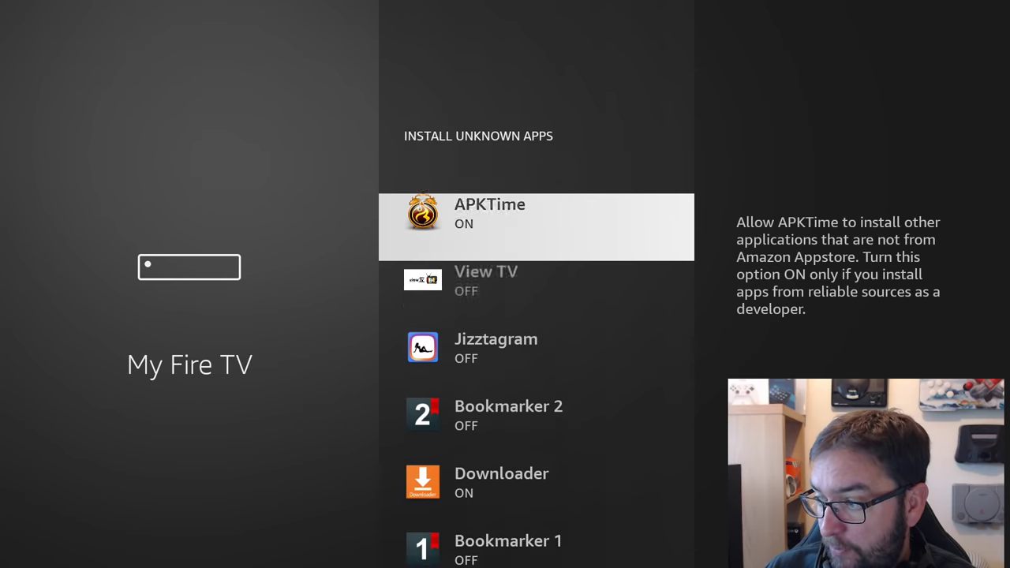
pyautogui.press('Down')
pyautogui.press('Down')
pyautogui.press('Down')
pyautogui.press('Down')
pyautogui.press('Down')
pyautogui.press('Down')
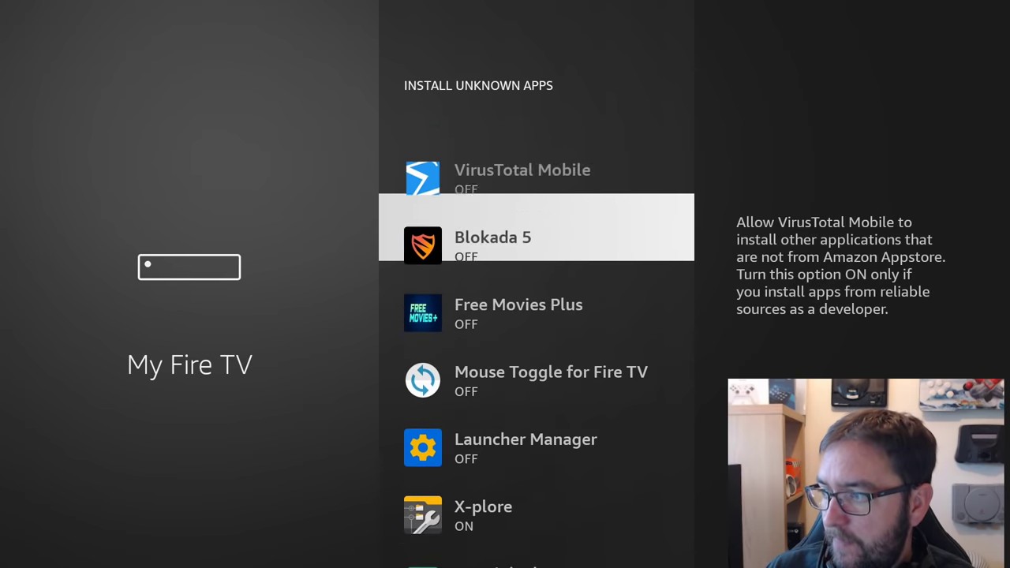
pyautogui.press('Return')
# - Check the remaining apps' install permissions, ending back on APKTime
pyautogui.press('Down')
pyautogui.press('Down')
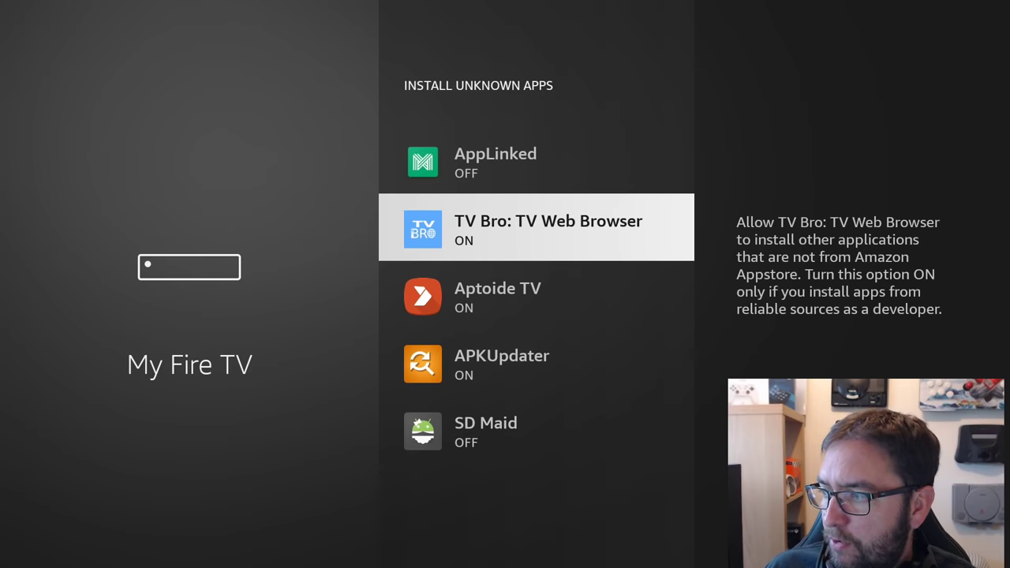
pyautogui.press('Down')
pyautogui.press('Down')
pyautogui.press('Down')
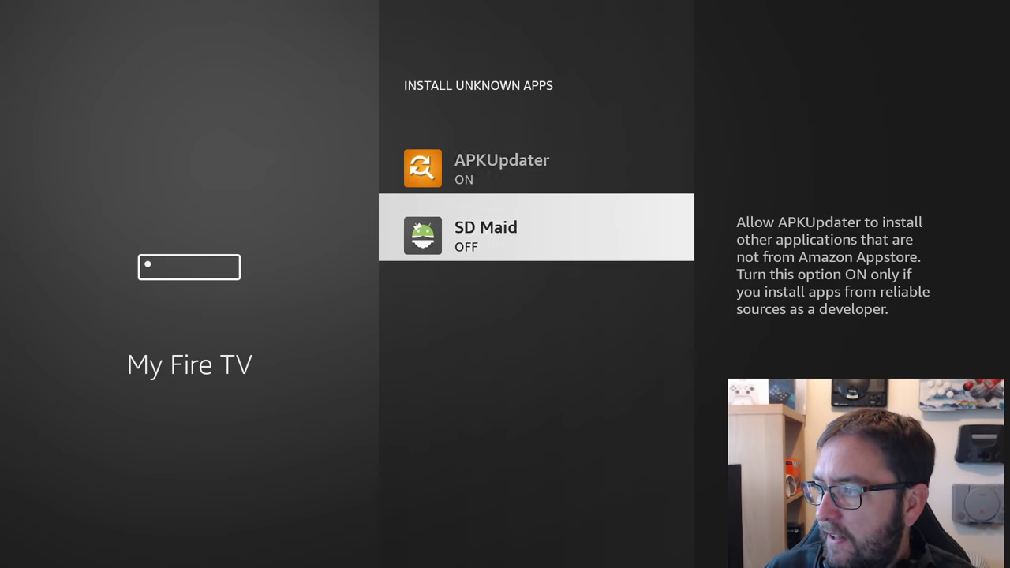
pyautogui.press('Up')
pyautogui.press('Up')
pyautogui.press('Up')
pyautogui.press('Up')
pyautogui.press('Up')
pyautogui.press('Up')
pyautogui.press('Up')
pyautogui.press('Up')
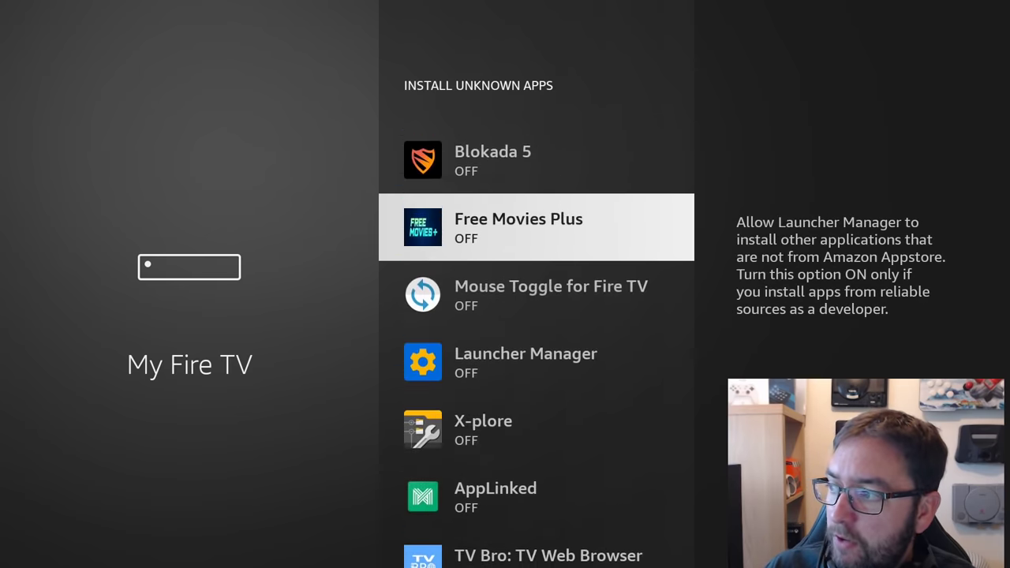
pyautogui.press('Up')
pyautogui.press('Up')
pyautogui.press('Up')
pyautogui.press('Up')
pyautogui.press('Up')
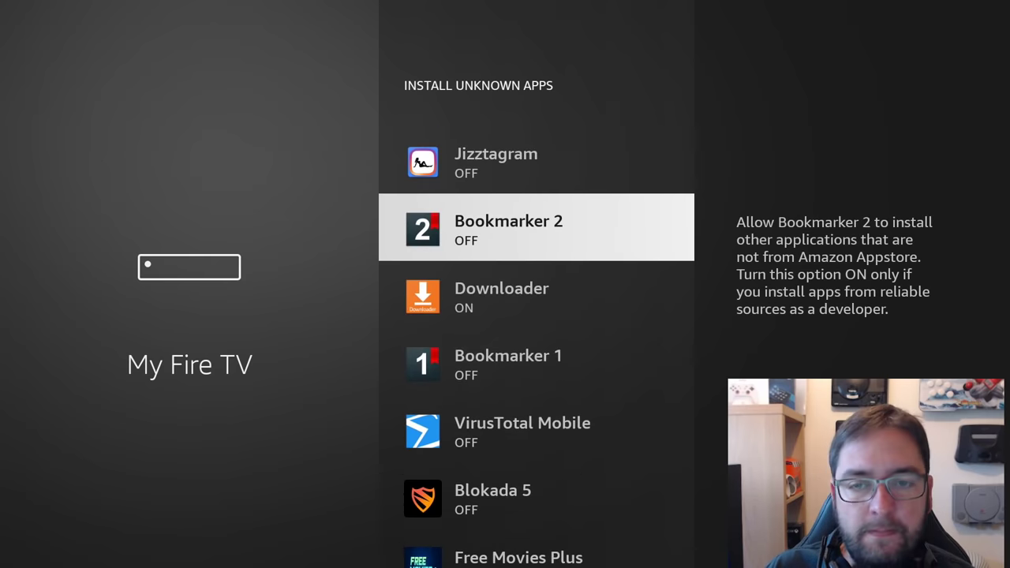
pyautogui.press('Up')
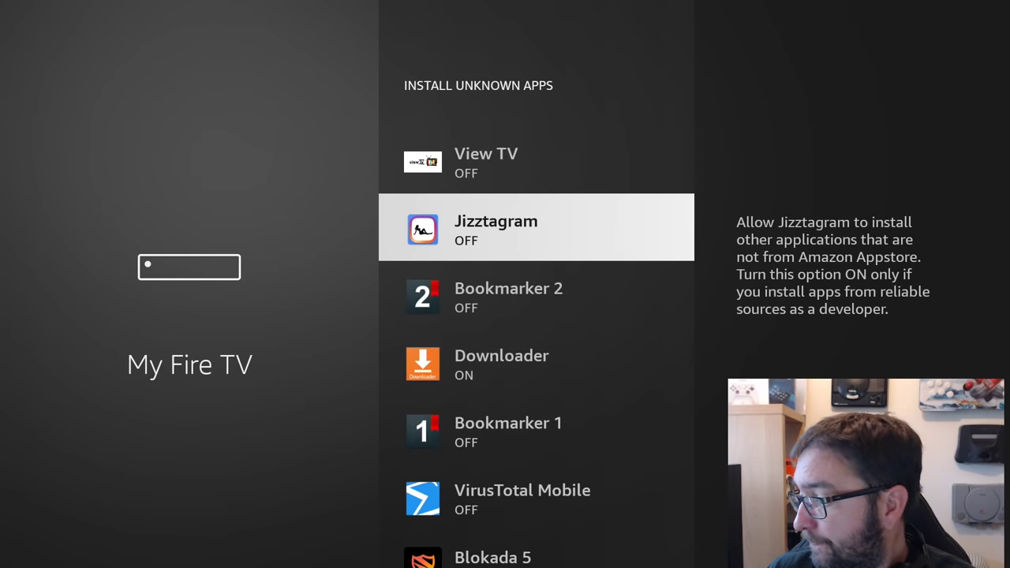
pyautogui.press('Up')
pyautogui.press('Up')
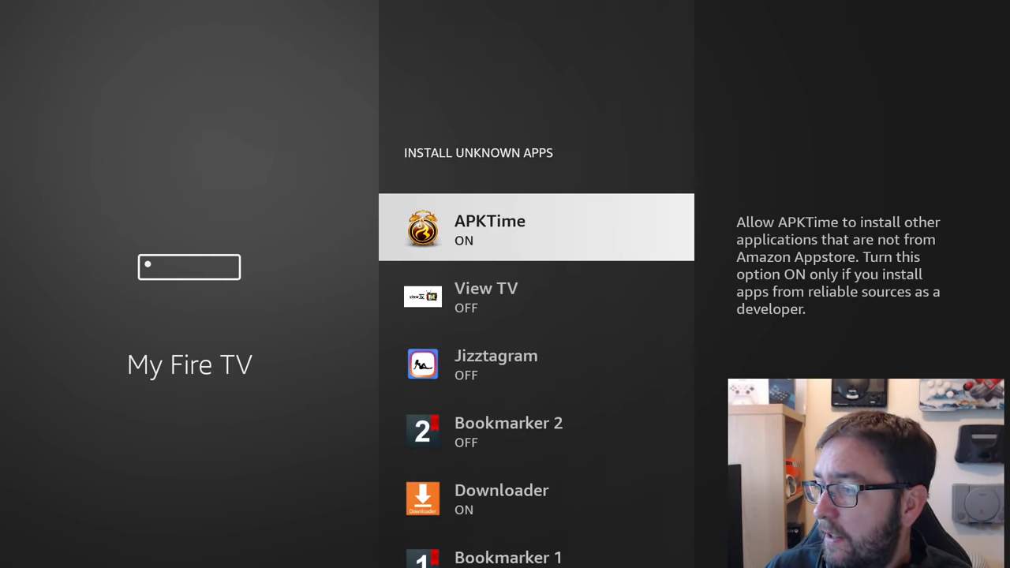
# - Return Home and move through the Settings tiles to the Applications category
pyautogui.press('Home')
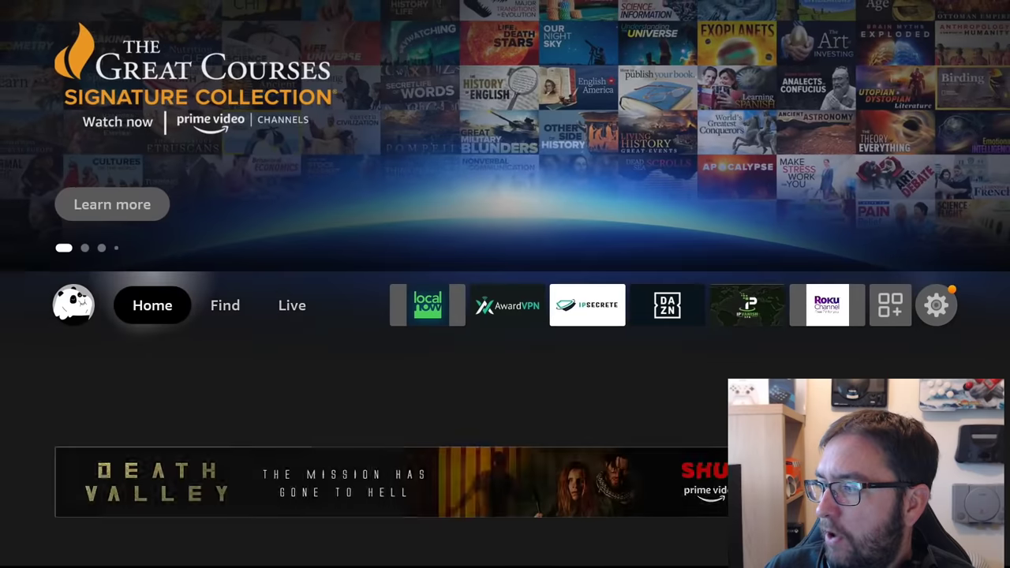
pyautogui.press('Right')
pyautogui.press('Right')
pyautogui.press('Right')
pyautogui.press('Right')
pyautogui.press('Right')
pyautogui.press('Right')
pyautogui.press('Right')
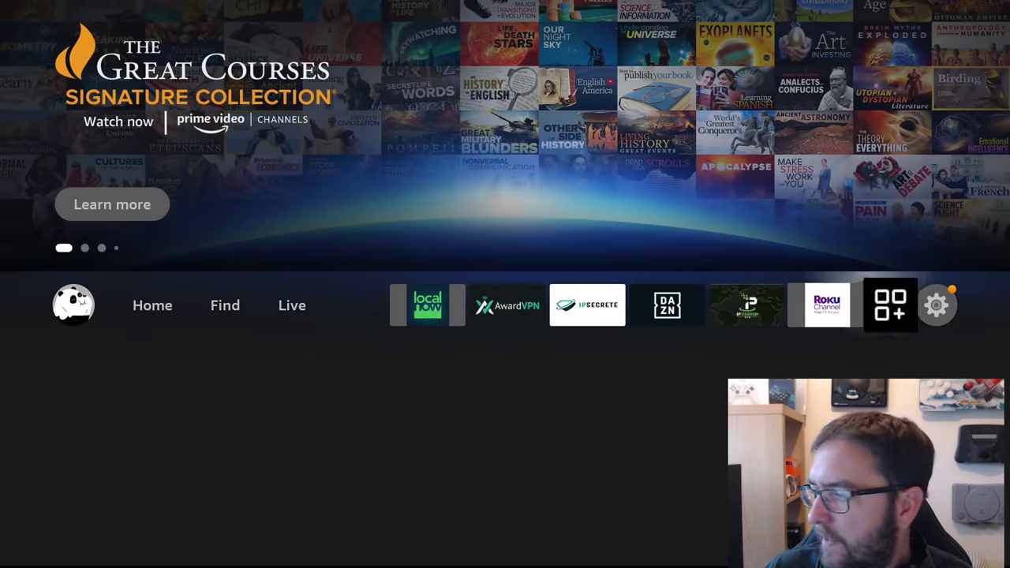
pyautogui.press('Down')
pyautogui.press('Down')
pyautogui.press('Down')
pyautogui.press('Up')
pyautogui.press('Right')
pyautogui.press('Right')
pyautogui.press('Right')
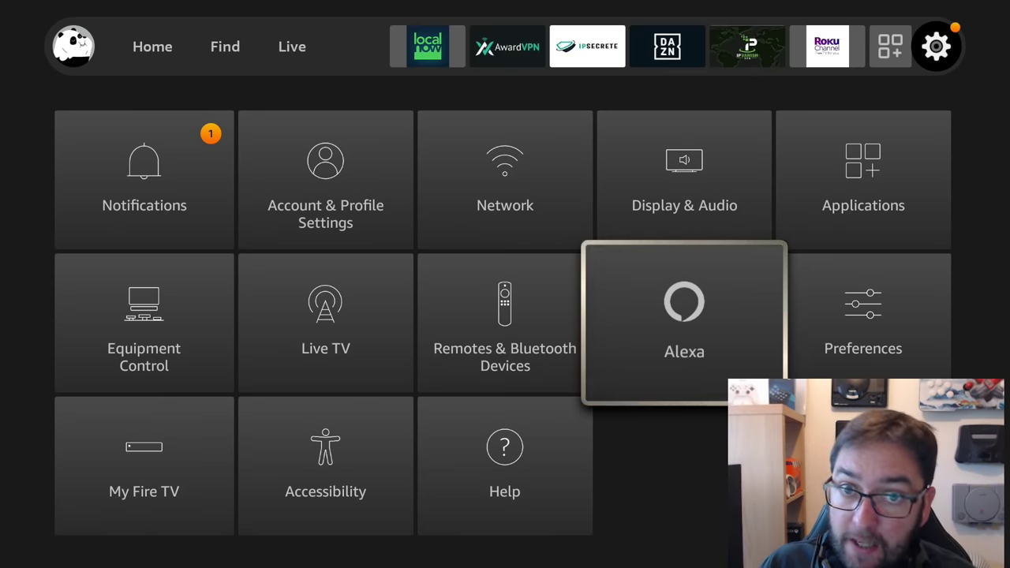
pyautogui.press('Up')
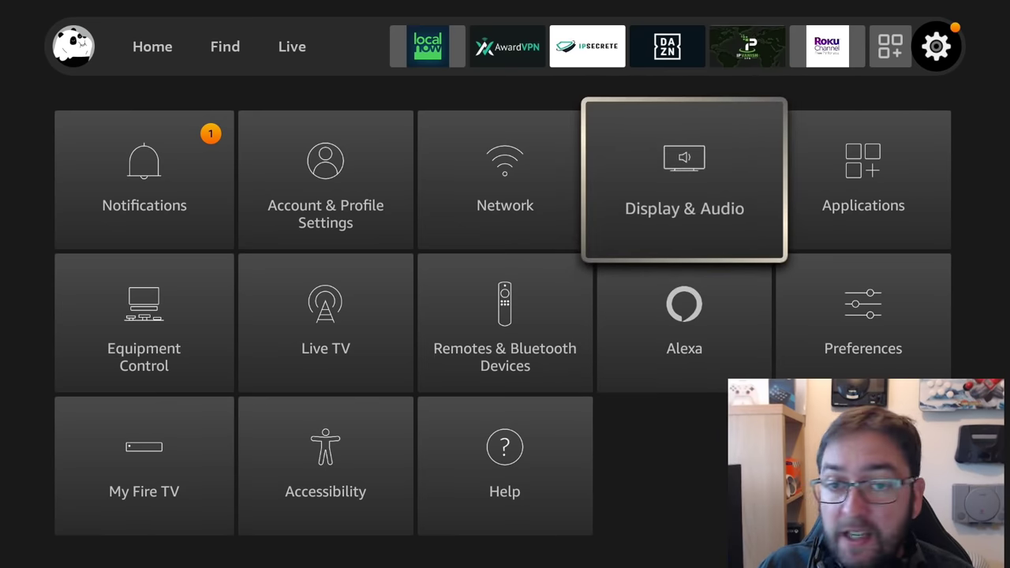
pyautogui.press('Right')
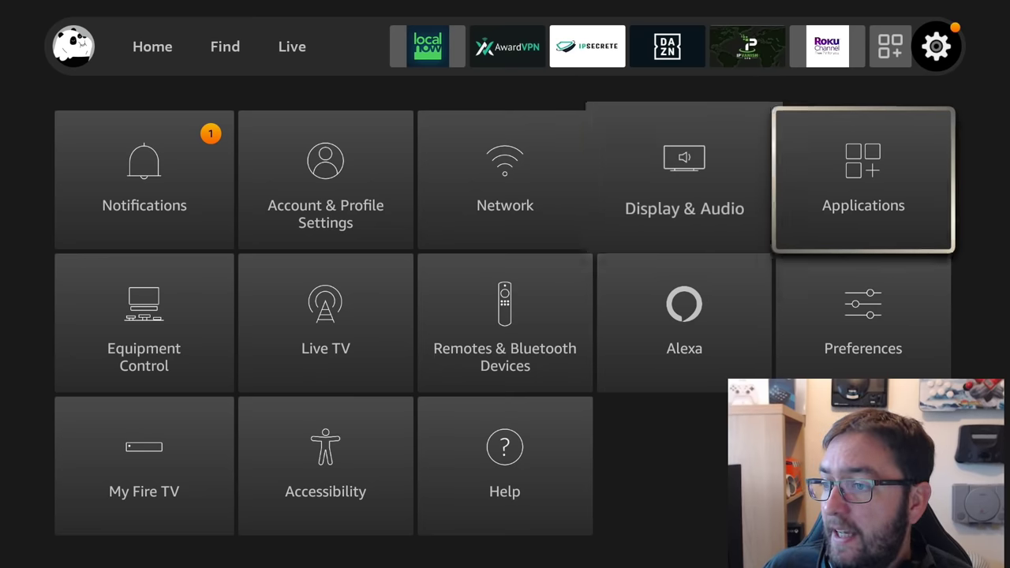
# - Open Applications and check Amazon Photos' Allow Guest Connections and Access Amazon Photos settings
pyautogui.press('Return')
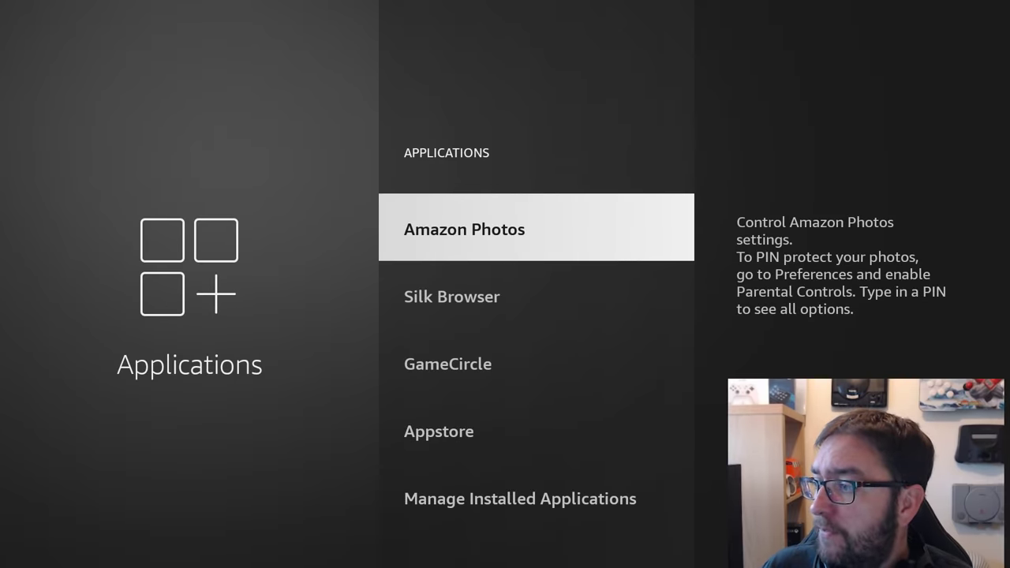
pyautogui.press('Return')
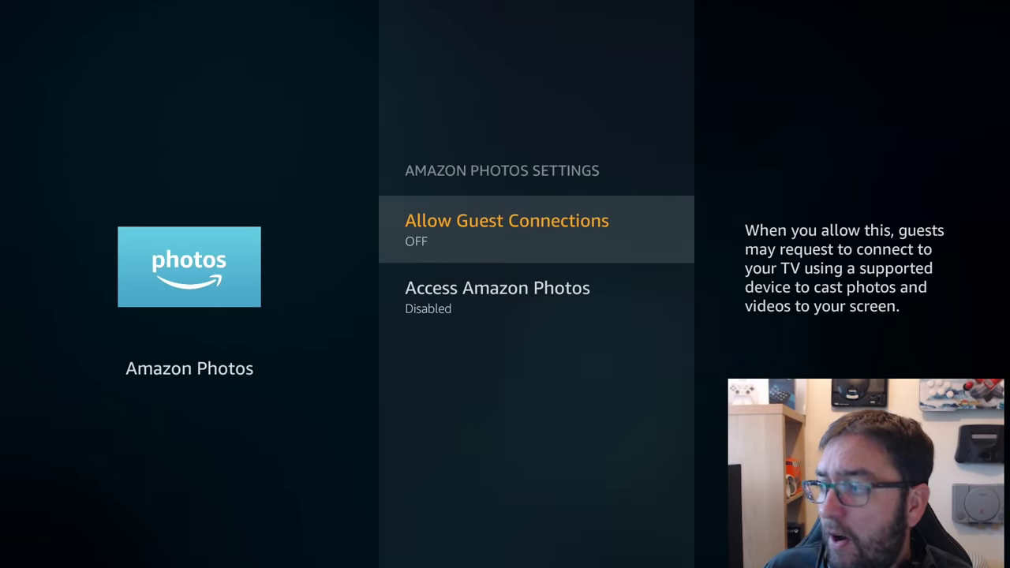
pyautogui.press('Down')
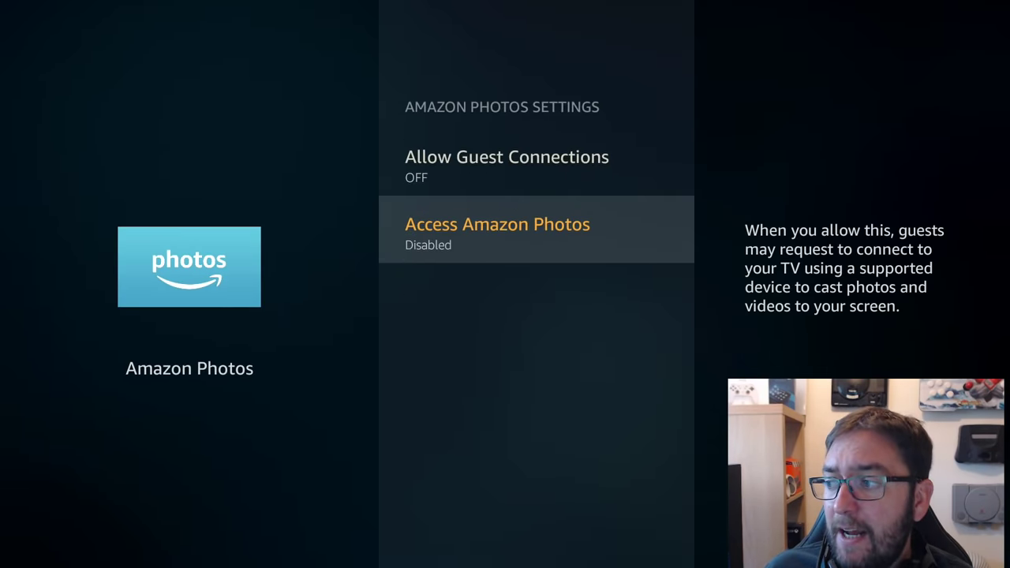
pyautogui.press('Up')
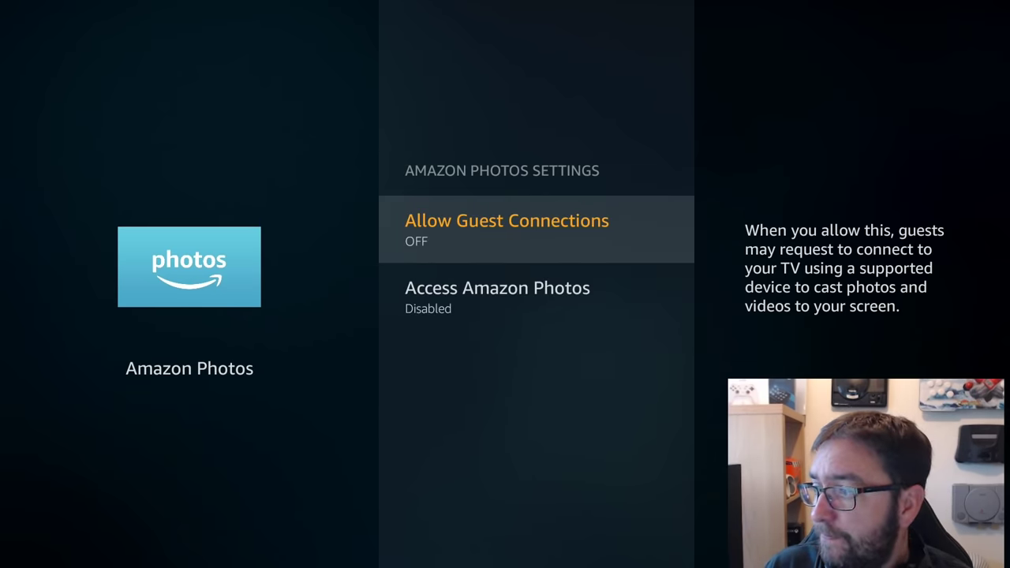
pyautogui.press('Escape')
# - Review the Silk Browser and GameCircle settings
pyautogui.press('Down')
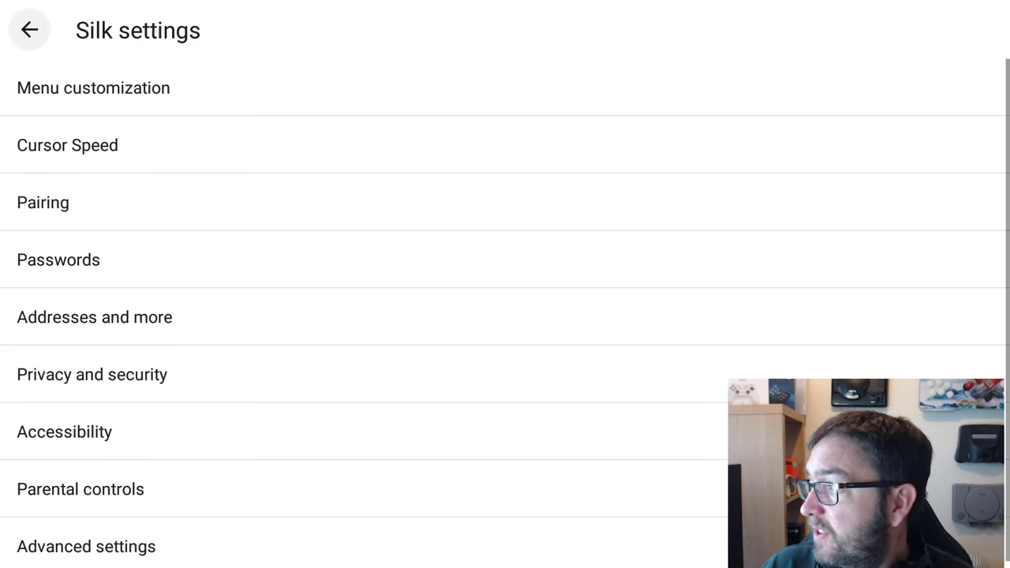
pyautogui.press('Escape')
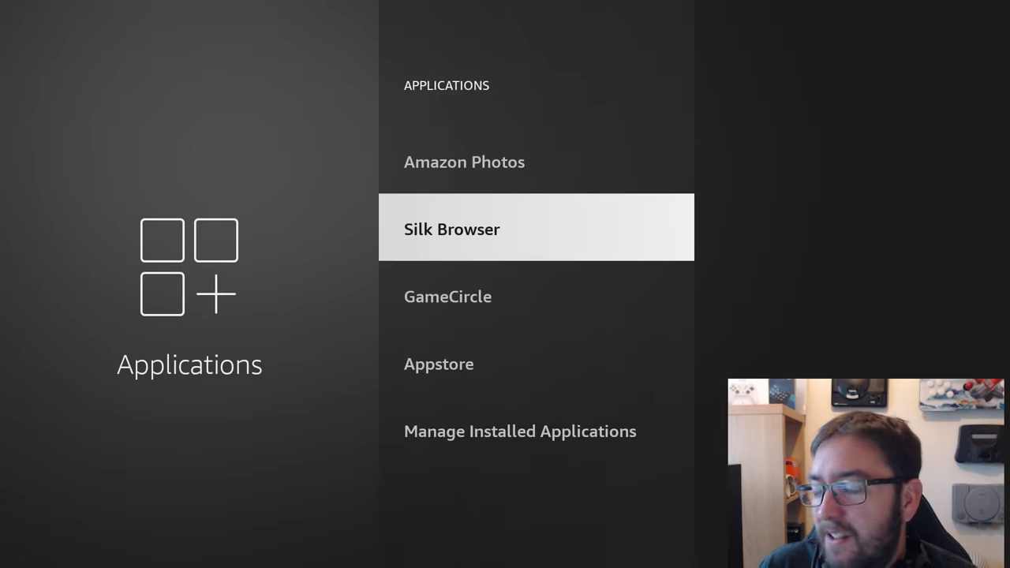
pyautogui.press('Down')
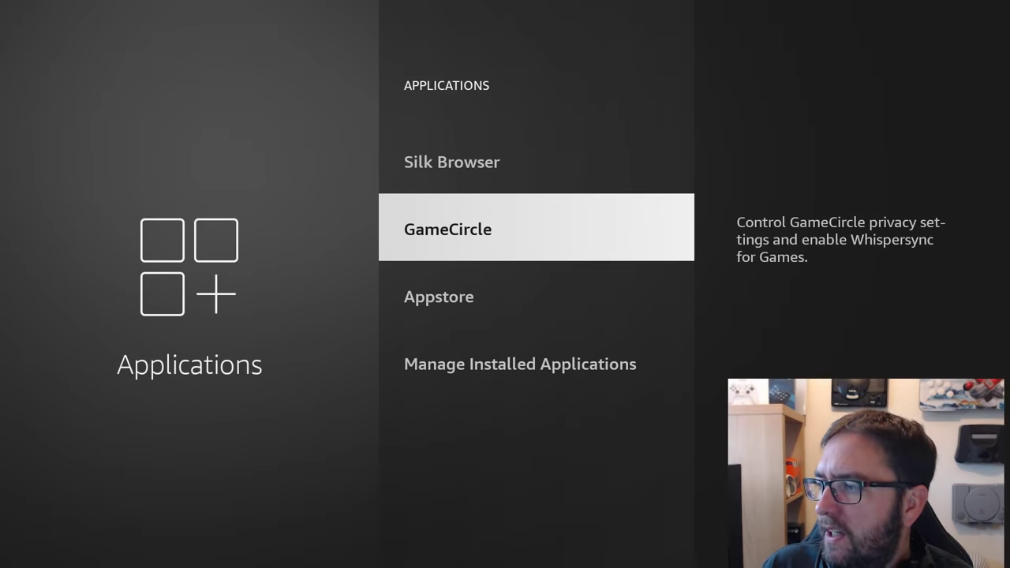
pyautogui.press('Return')
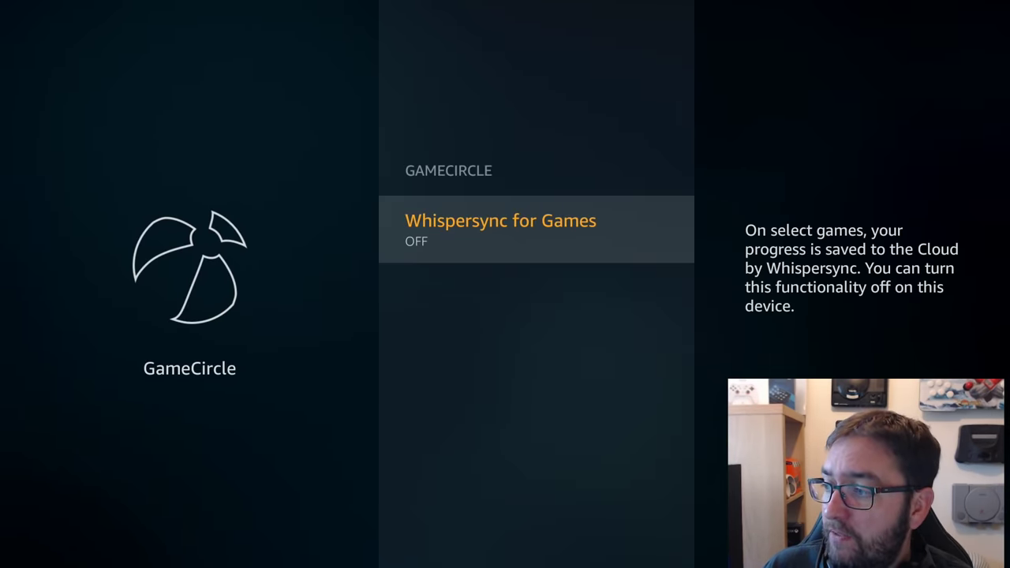
pyautogui.press('Escape')
# - Confirm Appstore Automatic Updates, In-App Purchases and Notifications are all OFF
pyautogui.press('Down')
pyautogui.press('Return')
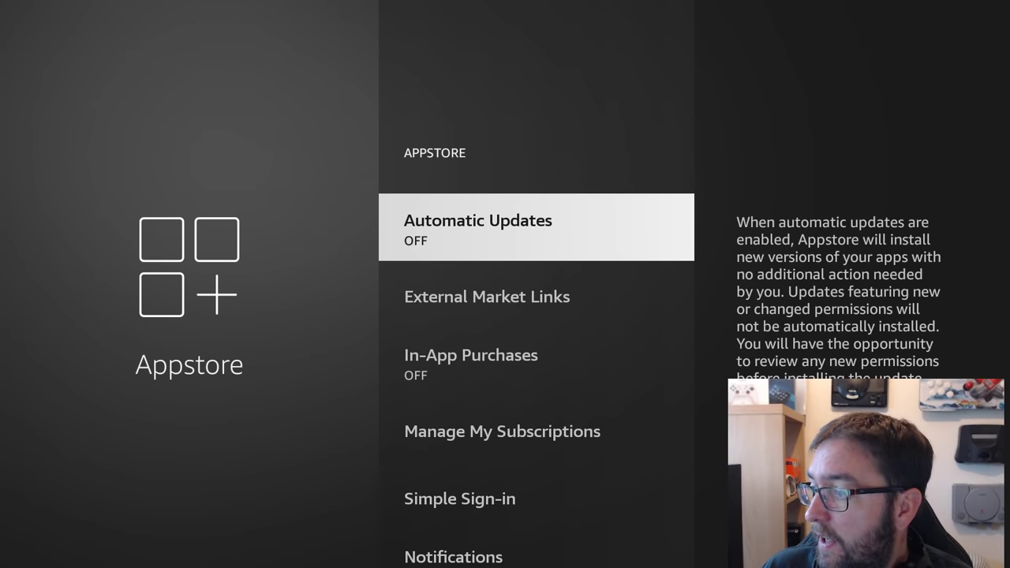
pyautogui.press('Down')
pyautogui.press('Down')
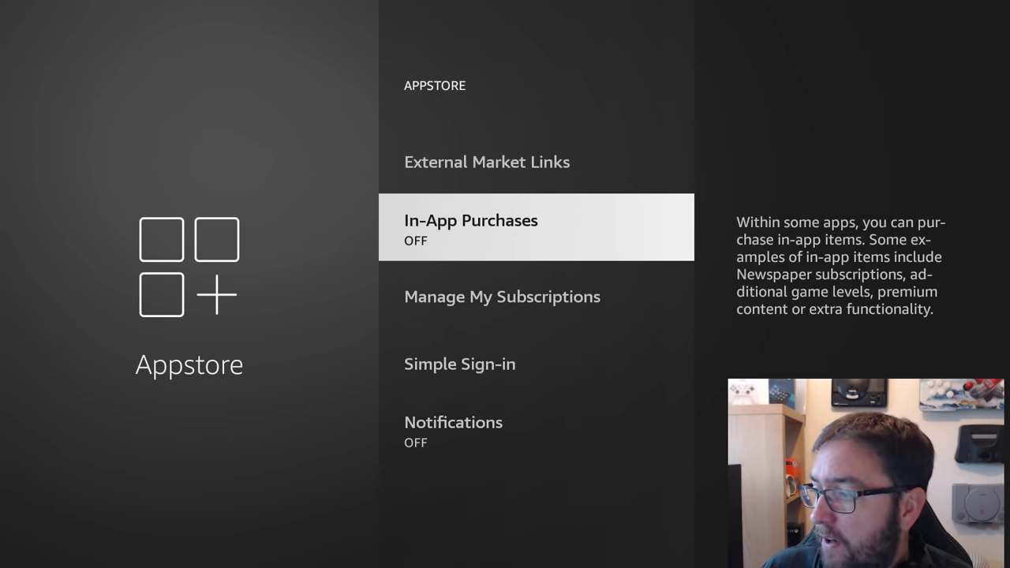
pyautogui.press('Down')
pyautogui.press('Down')
pyautogui.press('Down')
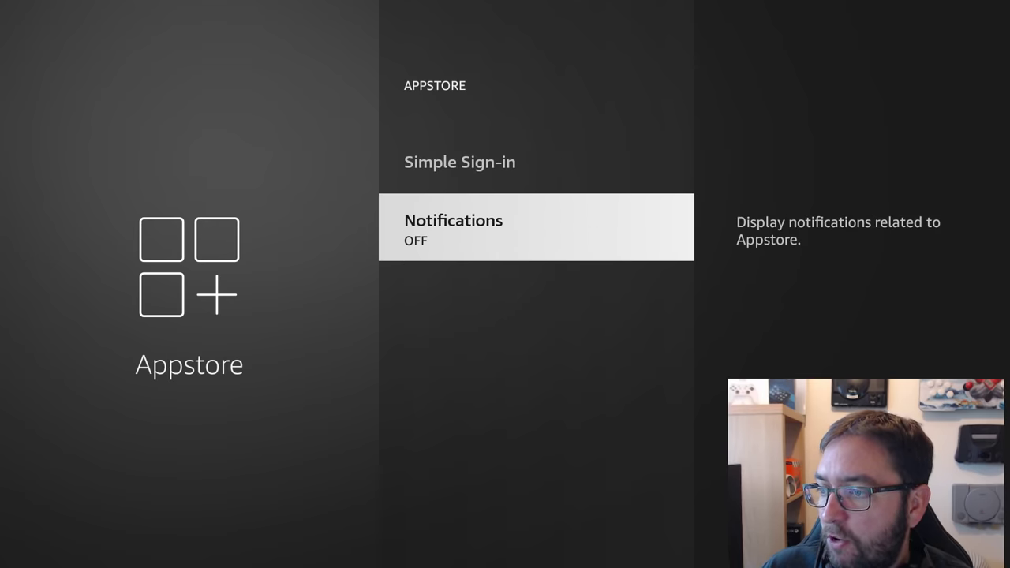
pyautogui.press('Up')
pyautogui.press('Up')
pyautogui.press('Up')
pyautogui.press('Up')
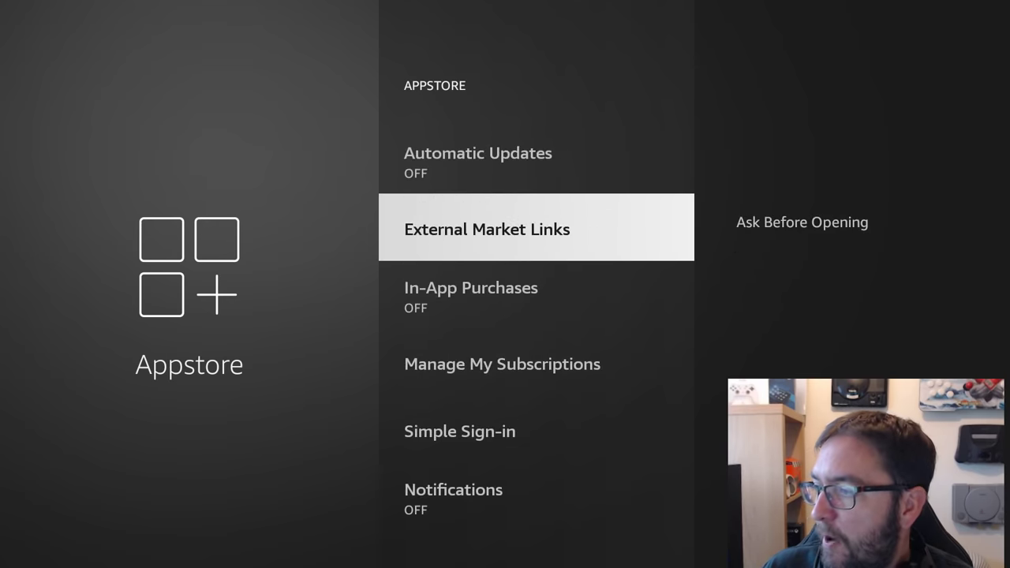
pyautogui.press('Escape')
pyautogui.press('Down')
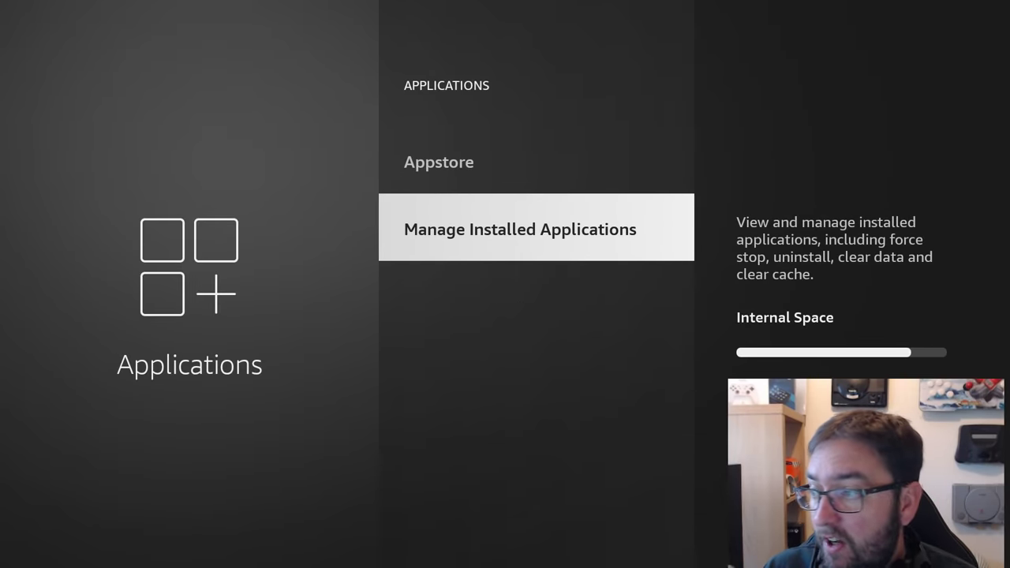
# - Open the installed applications list and review storage details from APKTime through Fast Task Killer
pyautogui.press('Return')
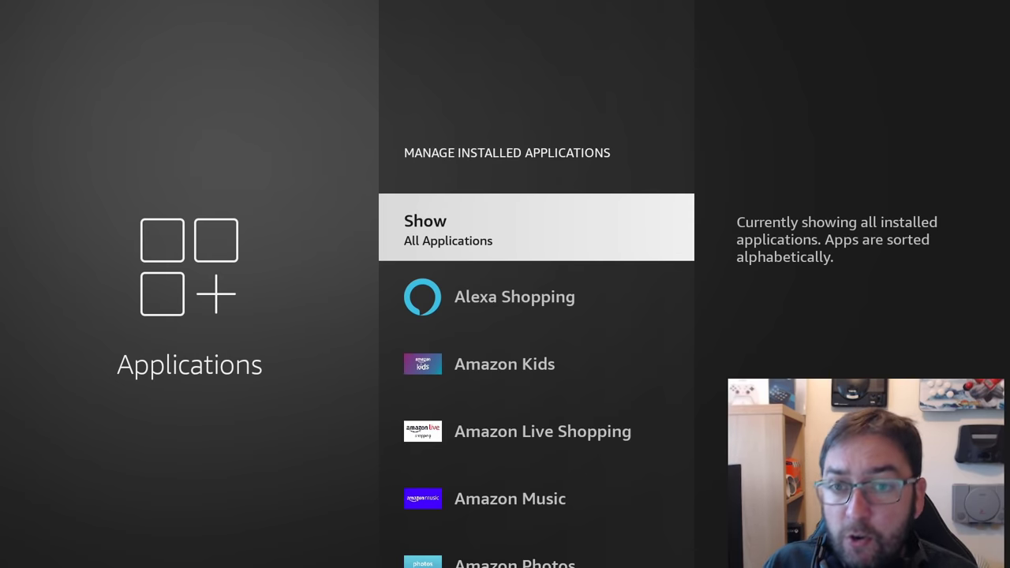
pyautogui.press('Down')
pyautogui.press('Down')
pyautogui.press('Down')
pyautogui.press('Down')
pyautogui.press('Down')
pyautogui.press('Down')
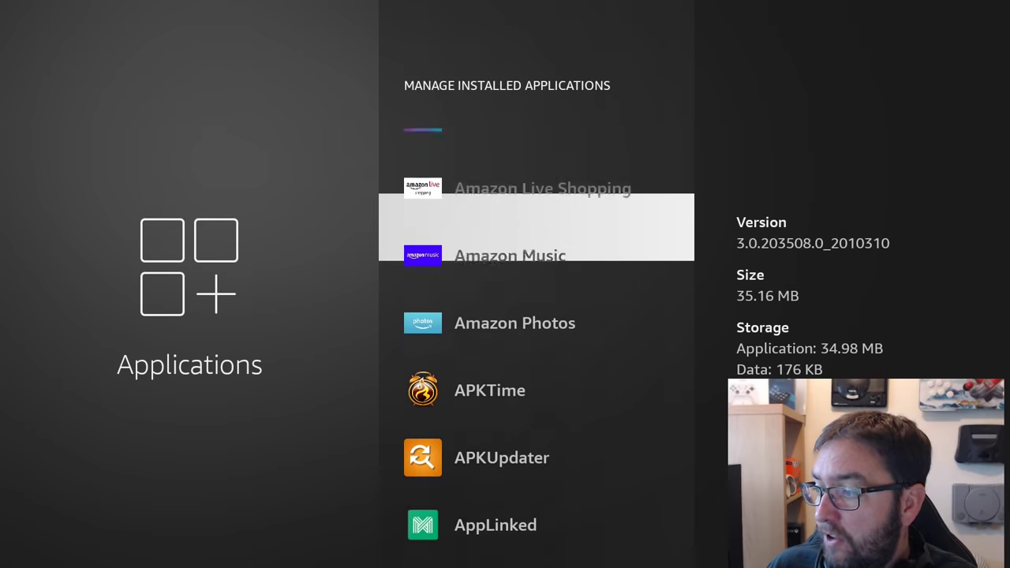
pyautogui.press('Down')
pyautogui.press('Down')
pyautogui.press('Down')
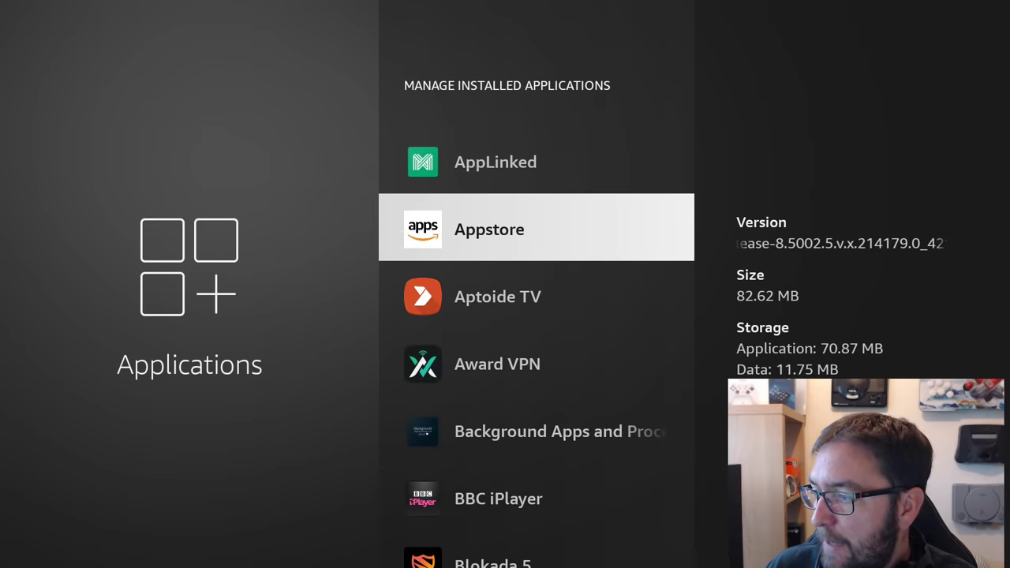
pyautogui.press('Down')
pyautogui.press('Down')
pyautogui.press('Down')
pyautogui.press('Down')
pyautogui.press('Down')
pyautogui.press('Down')
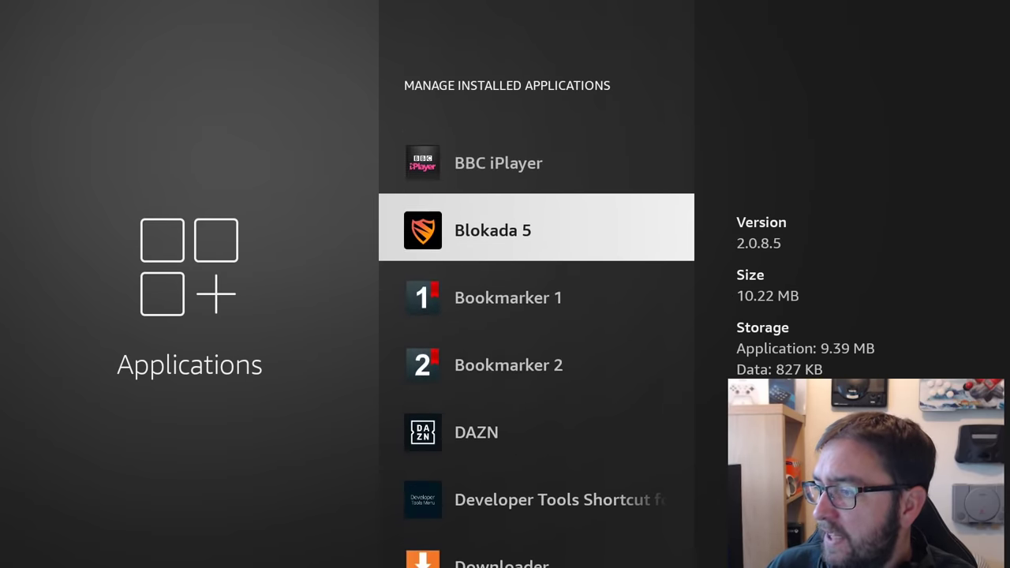
pyautogui.press('Down')
pyautogui.press('Down')
pyautogui.press('Down')
pyautogui.press('Down')
pyautogui.press('Down')
pyautogui.press('Down')
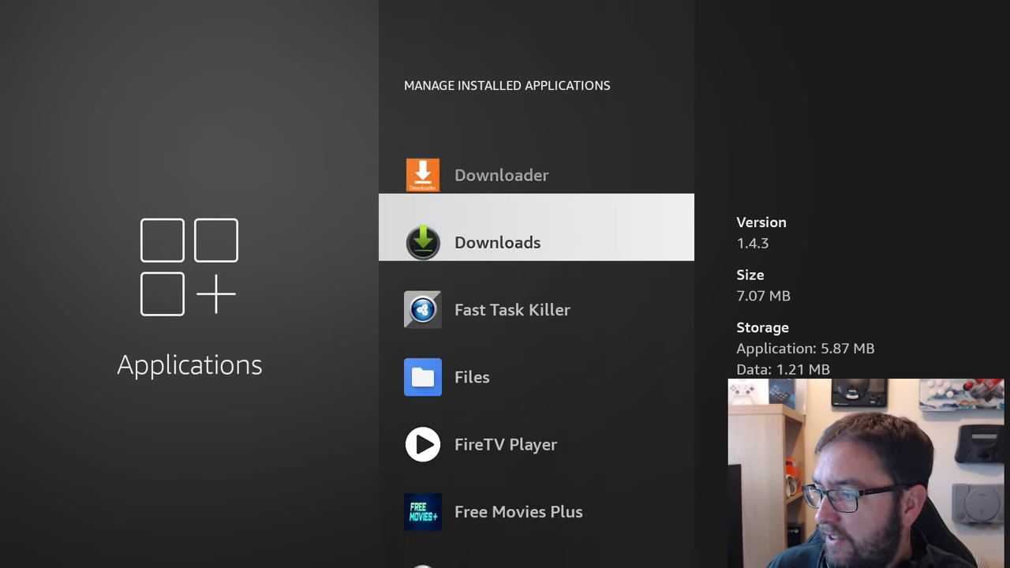
# - Uninstall Free Movies Plus, then continue browsing the list down to Ivacy
pyautogui.press('Down')
pyautogui.press('Down')
pyautogui.press('Down')
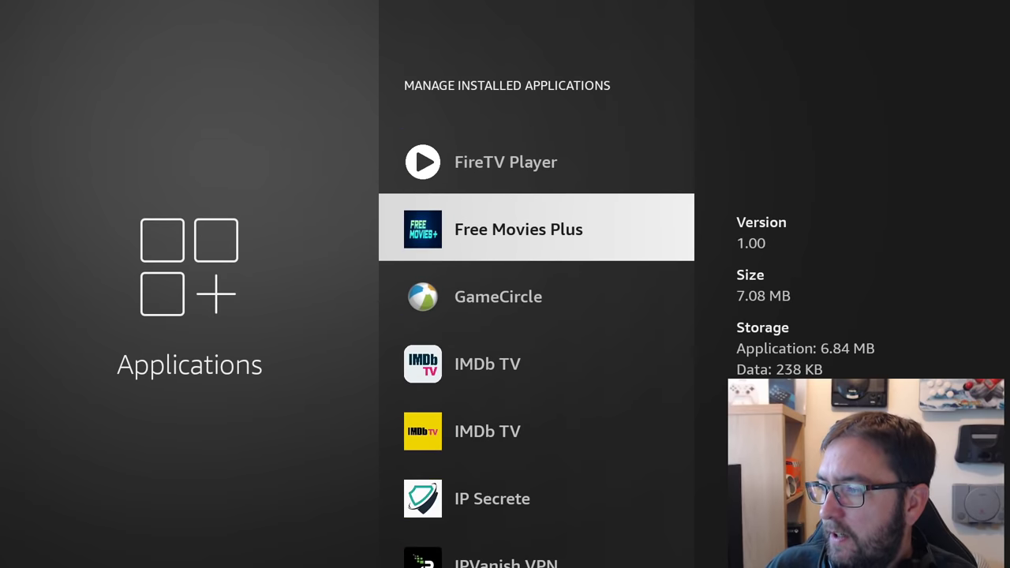
pyautogui.press('Return')
pyautogui.press('Down')
pyautogui.press('Down')
pyautogui.press('Return')
pyautogui.press('Return')
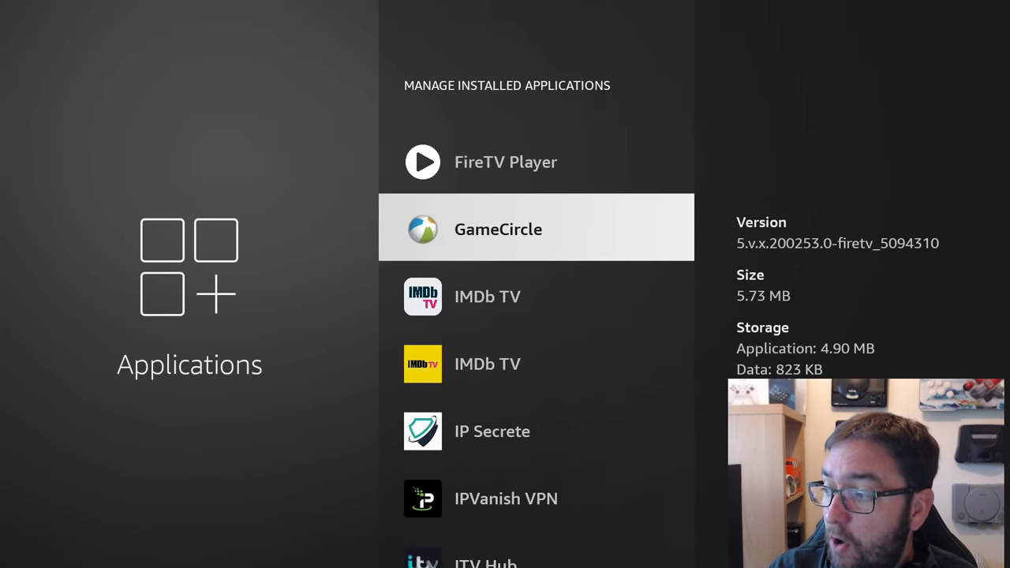
pyautogui.press('Down')
pyautogui.press('Down')
pyautogui.press('Down')
pyautogui.press('Down')
pyautogui.press('Down')
pyautogui.press('Down')
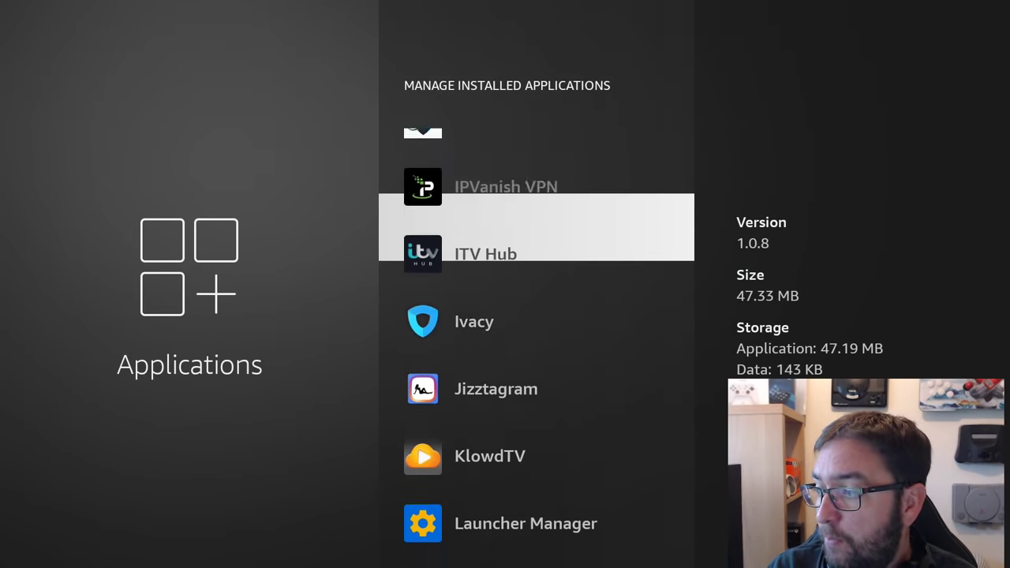
# - Open KlowdTV's options, look over Clear data and Clear cache, then back out
pyautogui.press('Down')
pyautogui.press('Down')
pyautogui.press('Return')
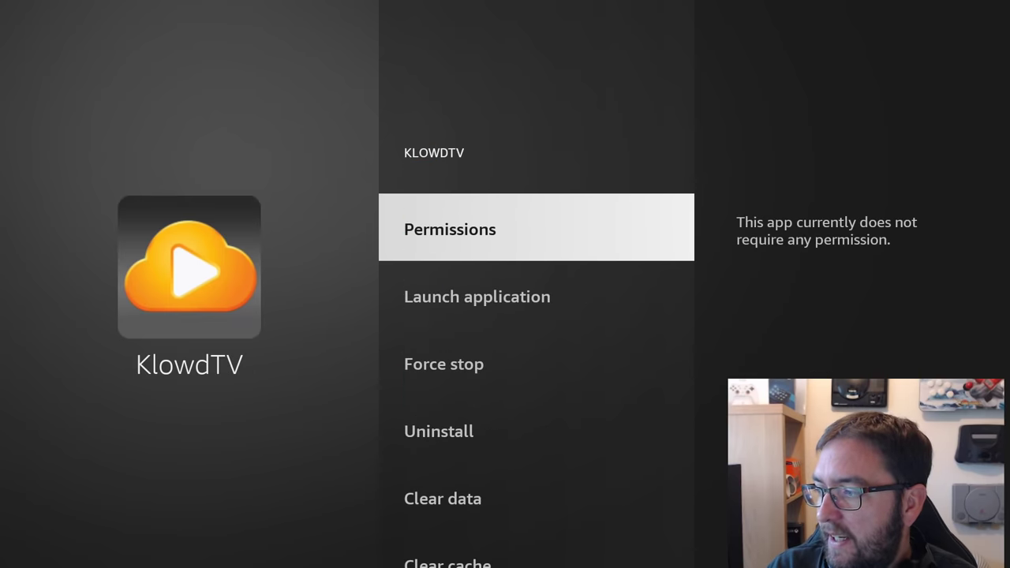
pyautogui.press('Down')
pyautogui.press('Down')
pyautogui.press('Down')
pyautogui.press('Down')
pyautogui.press('Up')
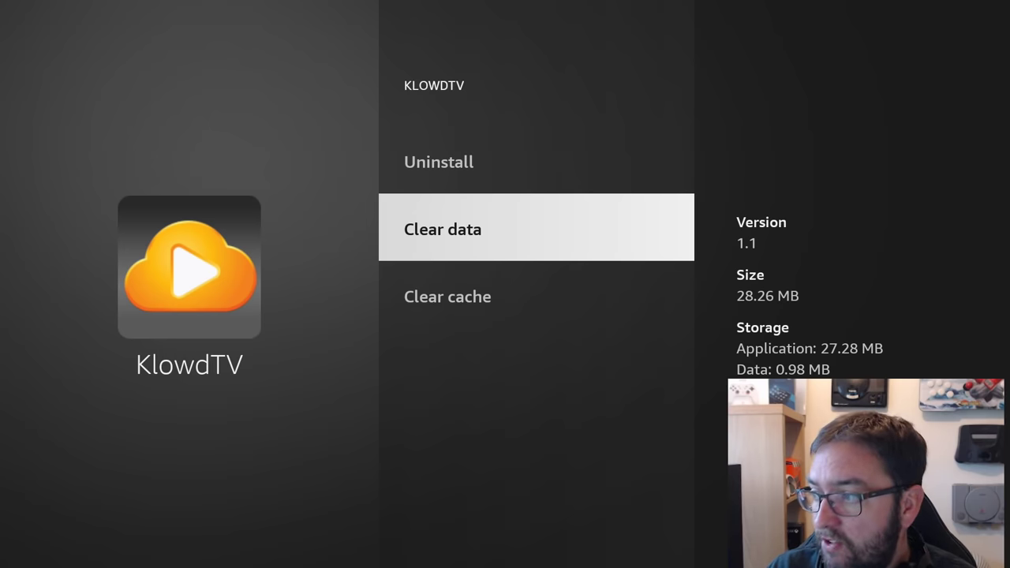
pyautogui.press('Up')
pyautogui.press('Up')
pyautogui.press('Up')
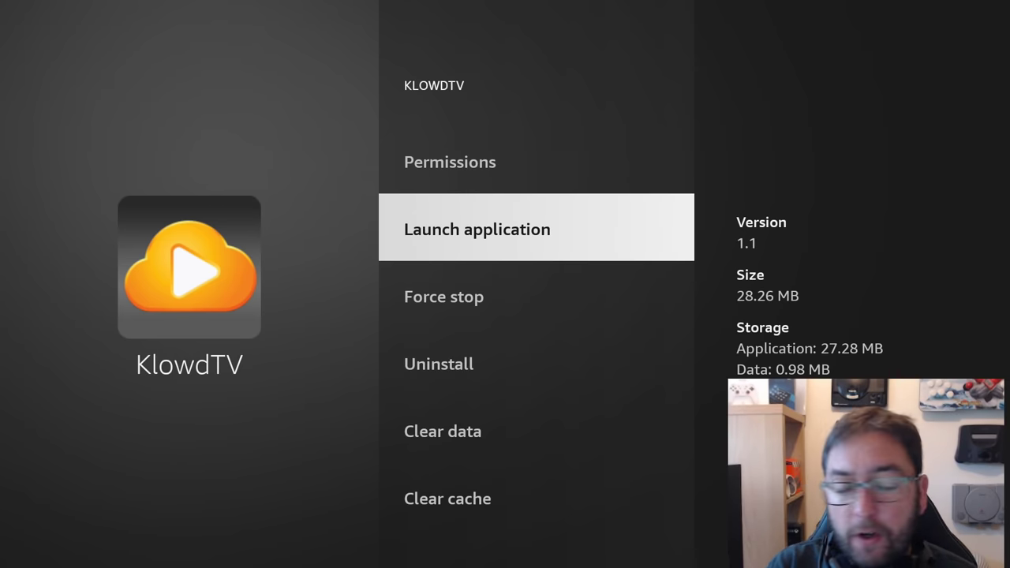
pyautogui.press('Escape')
pyautogui.press('Escape')
pyautogui.press('Escape')
pyautogui.press('Escape')
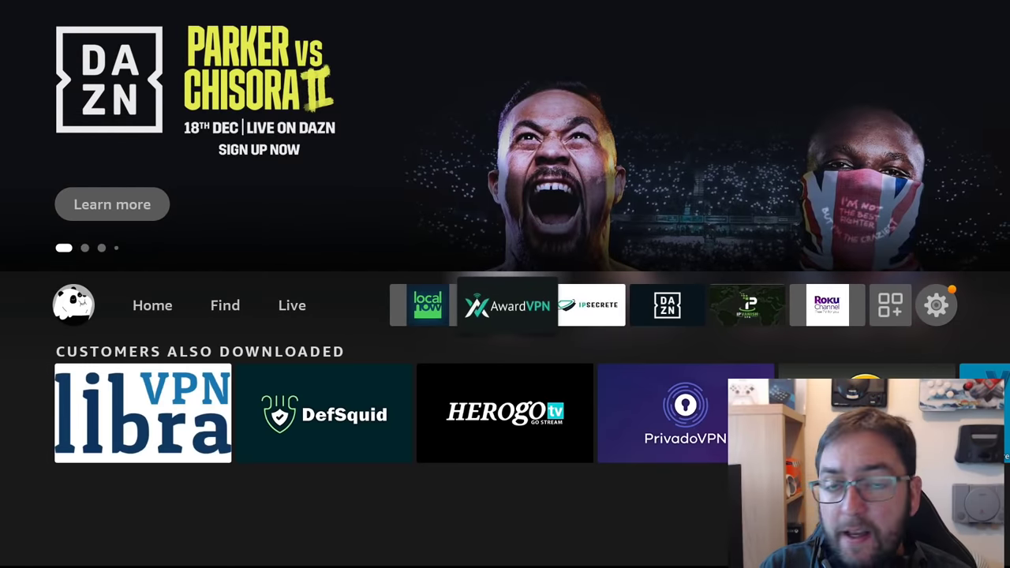
# - From Find, open Search and start the query 'Awa' on the on-screen keyboard
pyautogui.press('Left')
pyautogui.press('Left')
pyautogui.press('Left')
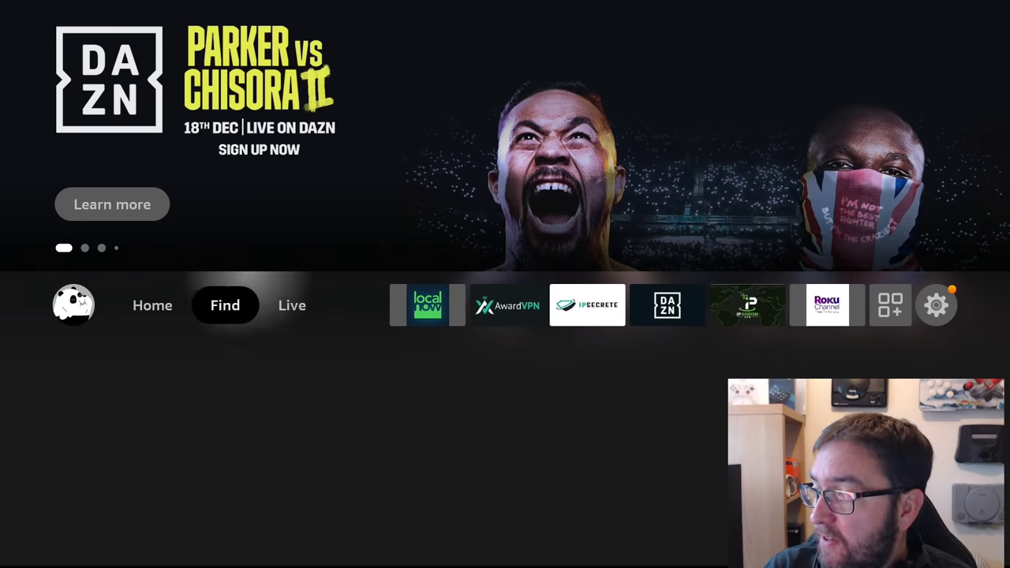
pyautogui.press('Down')
pyautogui.press('Return')
pyautogui.press('Return')
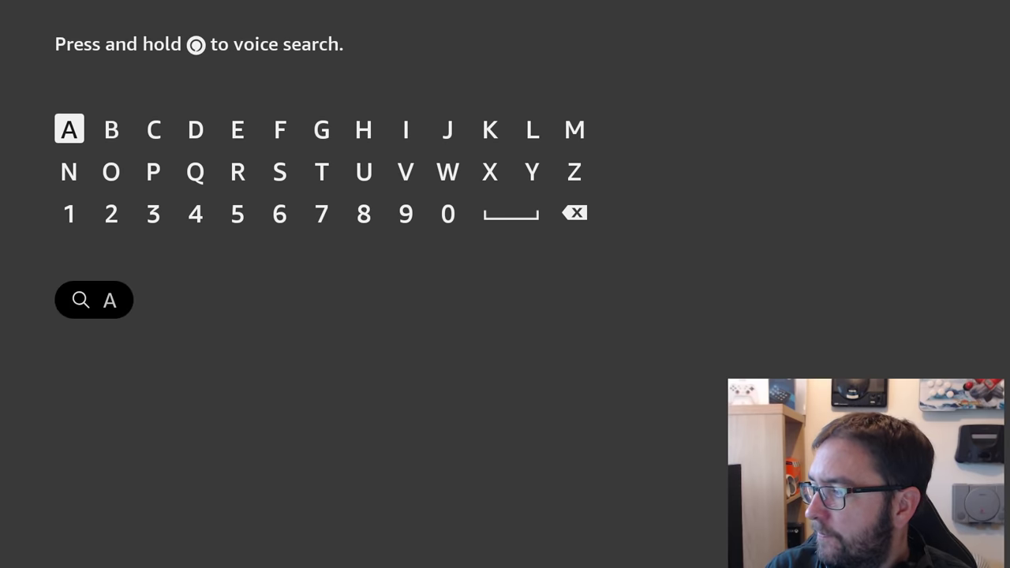
pyautogui.press('Right')
pyautogui.press('Right')
pyautogui.press('Right')
pyautogui.press('Down')
pyautogui.press('Right')
pyautogui.press('Right')
pyautogui.press('Right')
pyautogui.press('Right')
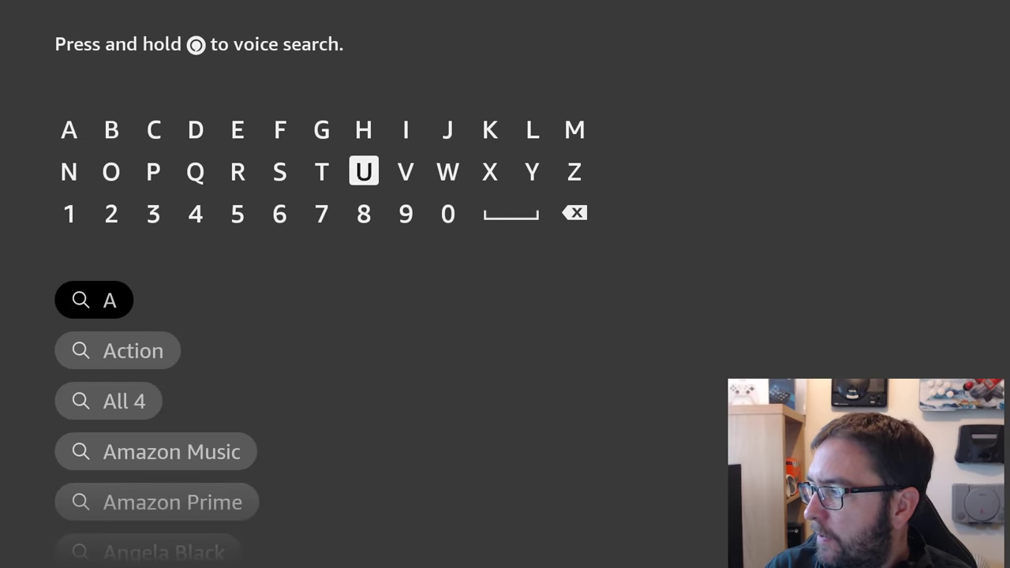
# - Finish spelling the search query as 'Award'
pyautogui.press('Right')
pyautogui.press('Right')
pyautogui.press('Return')
pyautogui.press('Left')
pyautogui.press('Left')
pyautogui.press('Left')
pyautogui.press('Left')
pyautogui.press('Left')
pyautogui.press('Left')
pyautogui.press('Left')
pyautogui.press('Left')
pyautogui.press('Left')
pyautogui.press('Up')
pyautogui.press('Return')
pyautogui.press('Right')
pyautogui.press('Right')
pyautogui.press('Right')
pyautogui.press('Right')
pyautogui.press('Down')
pyautogui.press('Return')
pyautogui.press('Left')
pyautogui.press('Left')
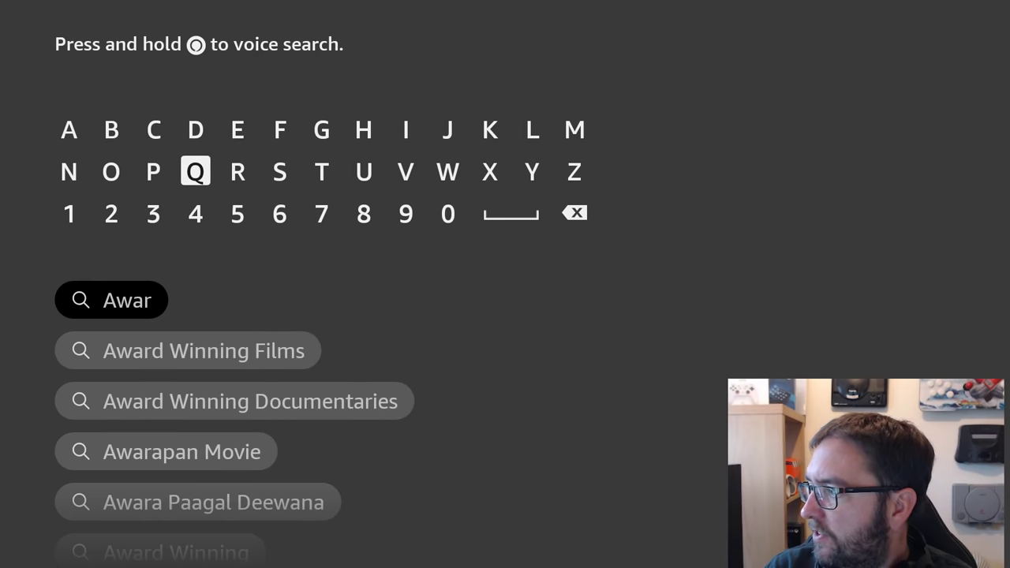
pyautogui.press('Up')
pyautogui.press('Right')
pyautogui.press('Return')
# - Pick the Award suggestion and launch AwardVPN from the results
pyautogui.press('Down')
pyautogui.press('Down')
pyautogui.press('Down')
pyautogui.press('Return')
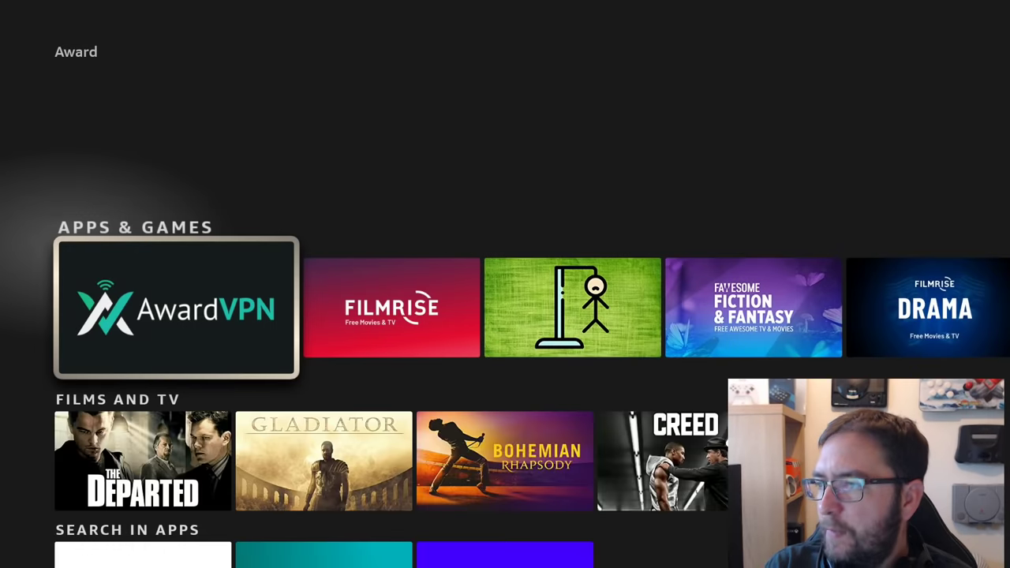
pyautogui.press('Return')
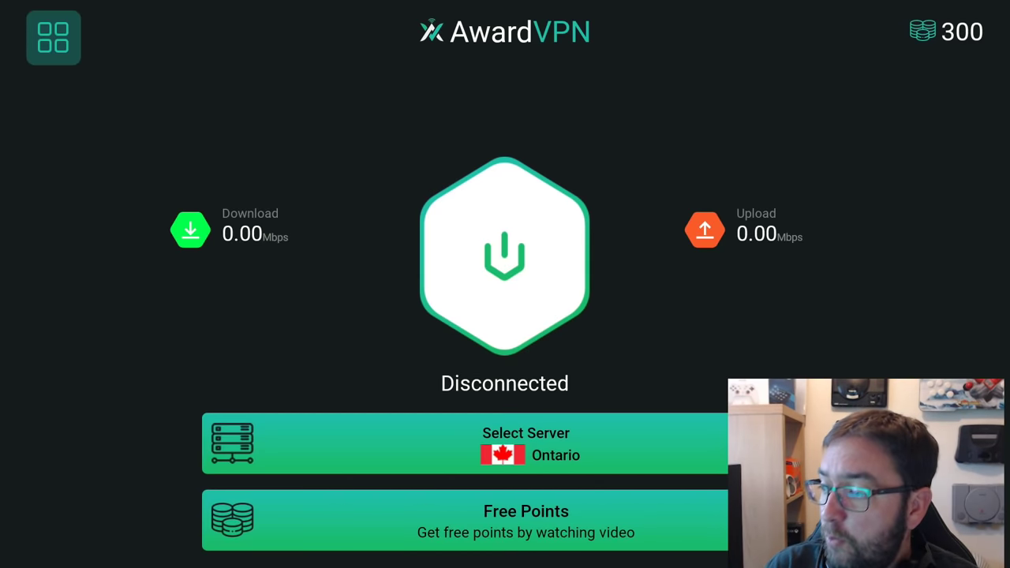
pyautogui.press('Down')
pyautogui.press('Down')
pyautogui.press('Up')
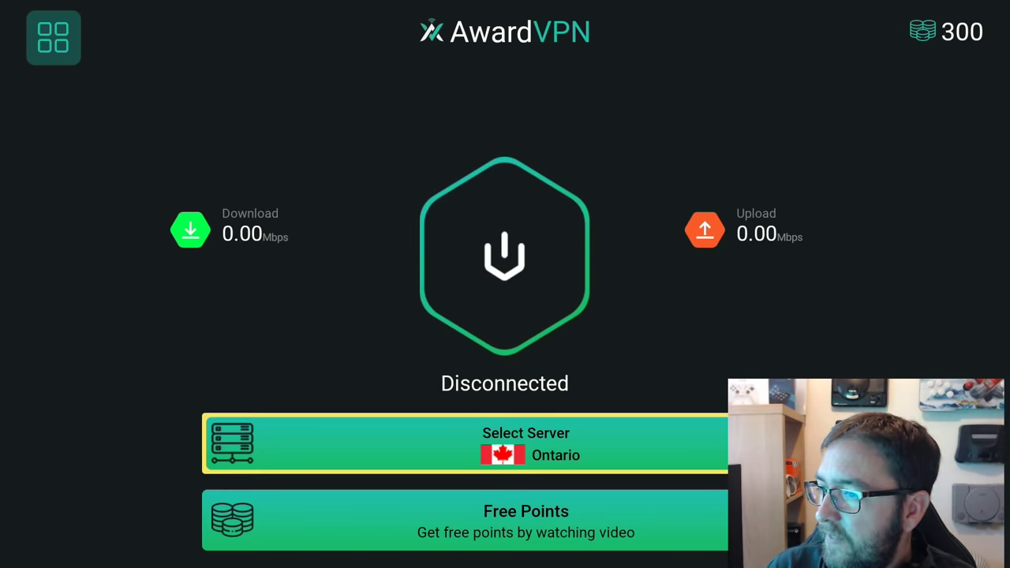
pyautogui.press('Return')
pyautogui.press('Down')
pyautogui.press('Down')
pyautogui.press('Down')
pyautogui.press('Down')
pyautogui.press('Down')
pyautogui.press('Down')
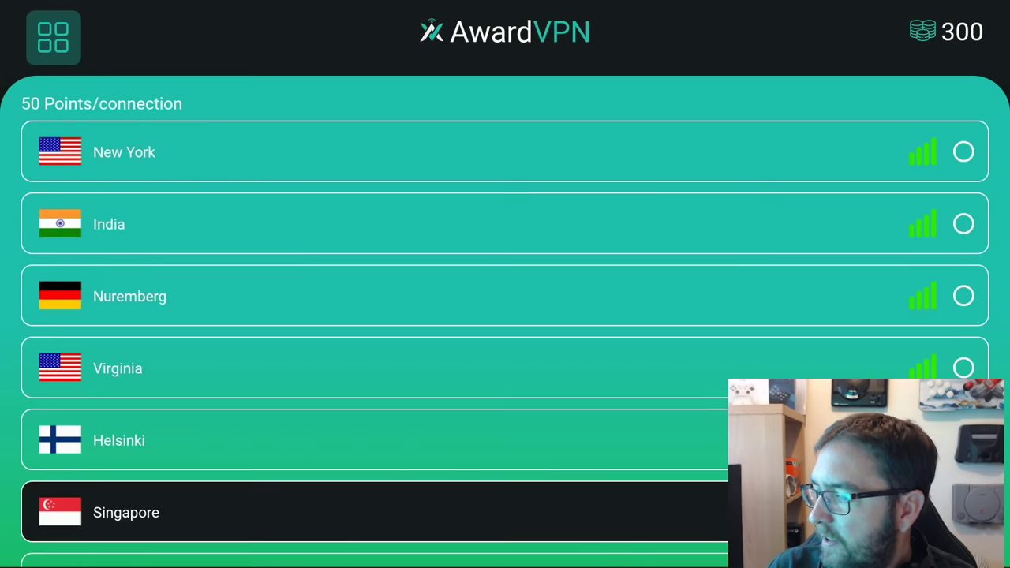
pyautogui.press('Escape')
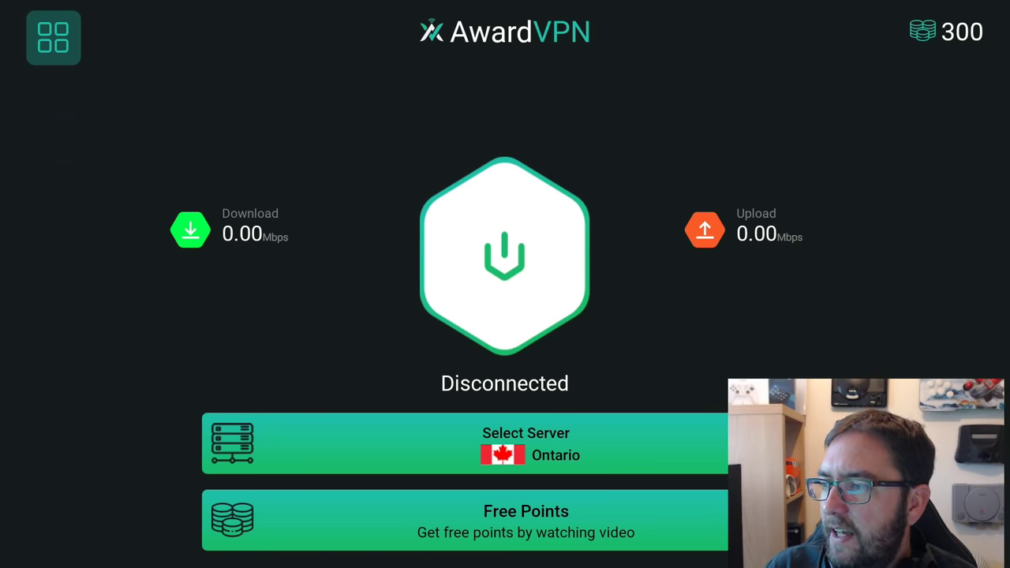
pyautogui.press('Up')
pyautogui.press('Down')
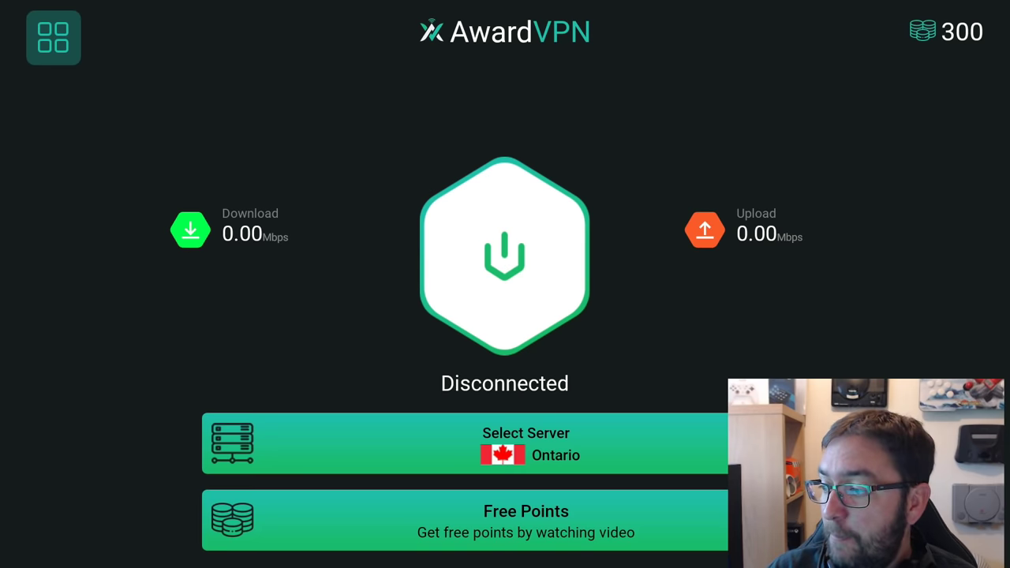
pyautogui.press('Down')
pyautogui.press('Down')
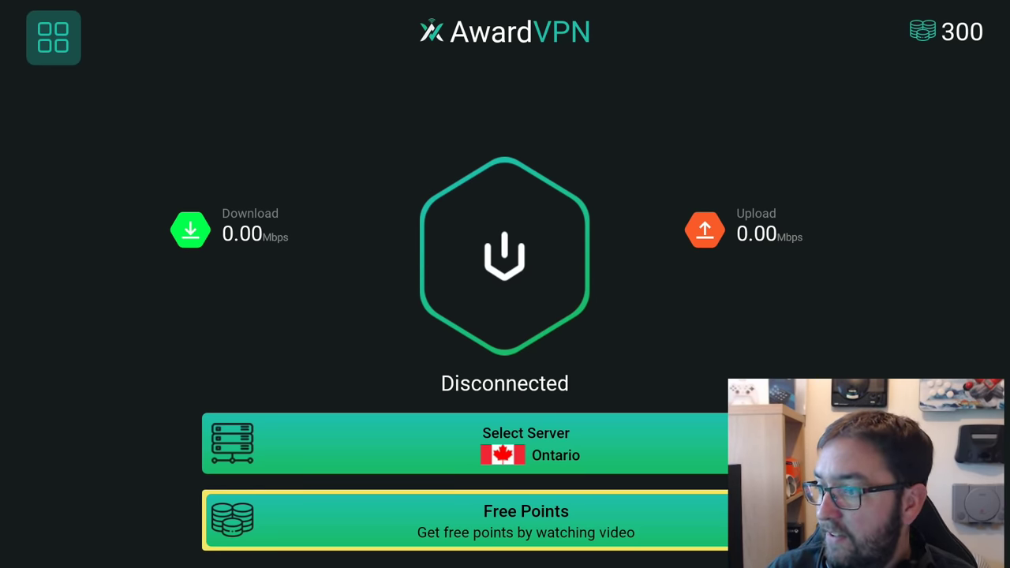
pyautogui.press('Return')
pyautogui.press('Escape')
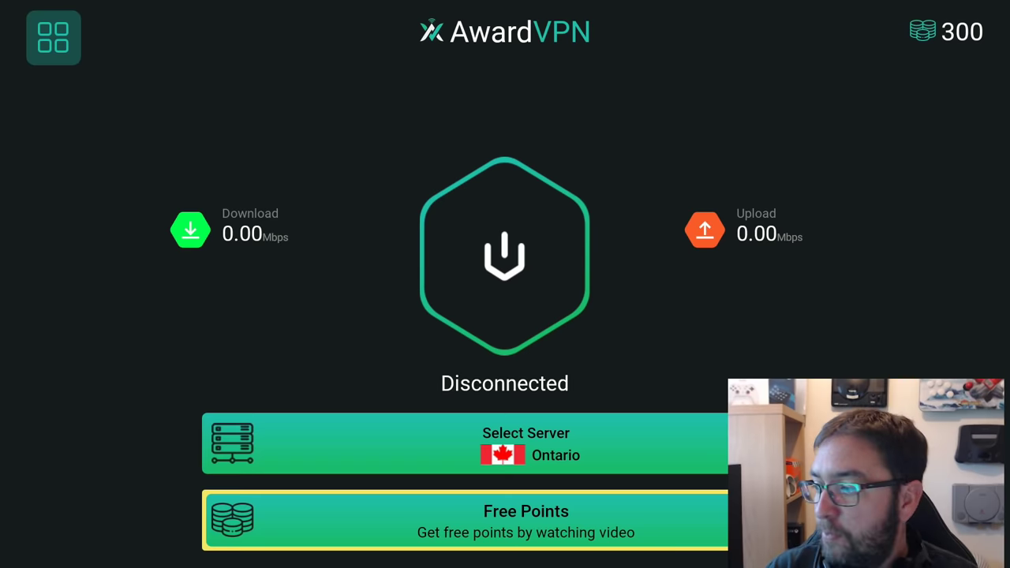
pyautogui.click(53, 37)
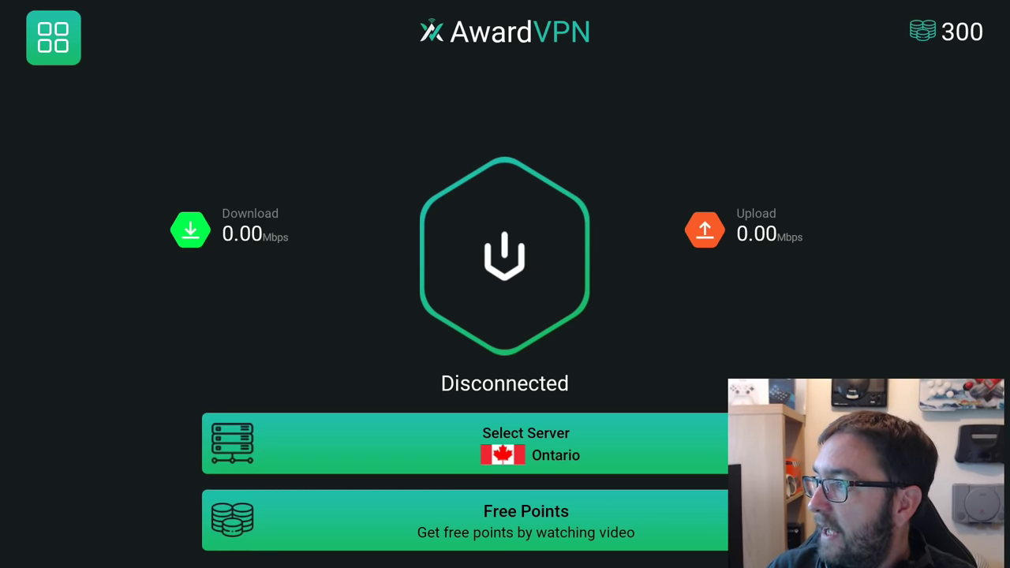
pyautogui.press('Down')
pyautogui.press('Up')
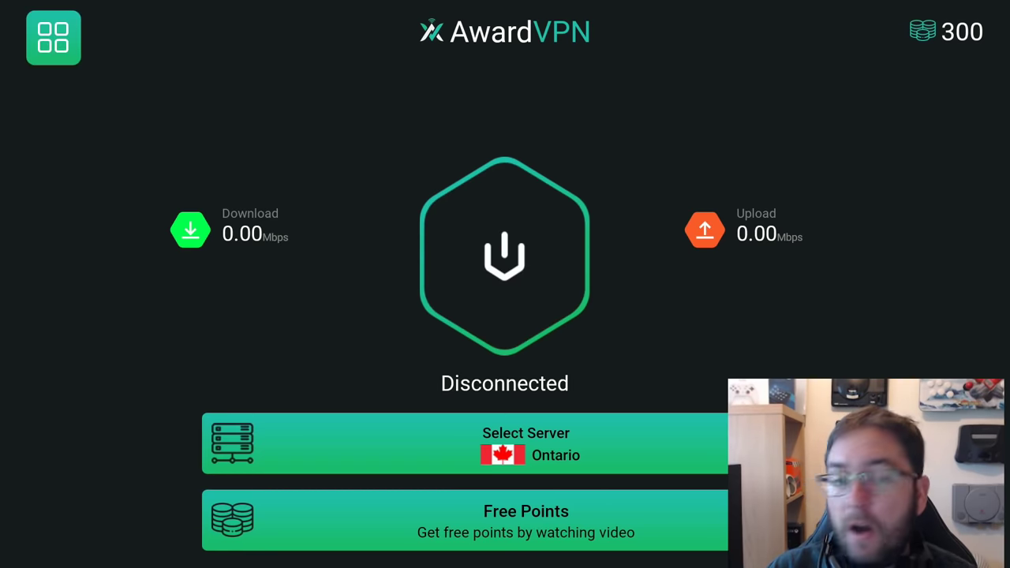